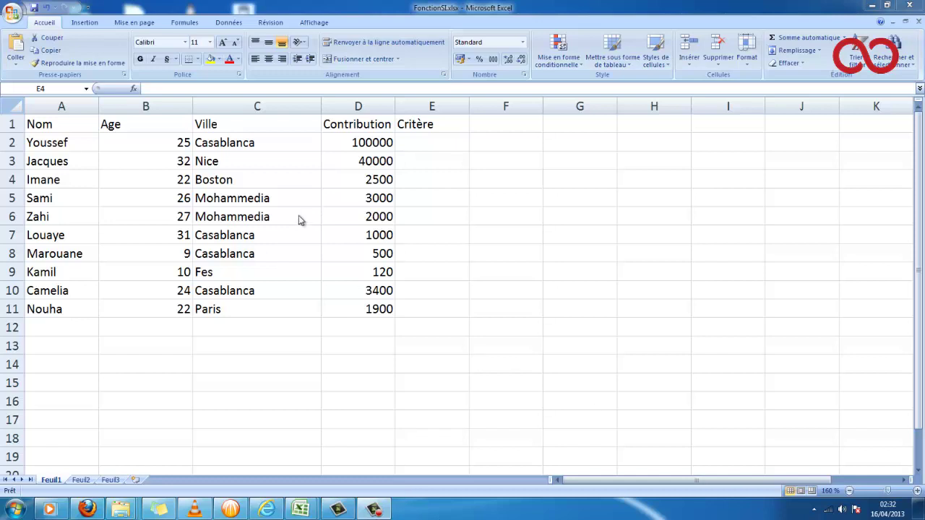
key("shift+Down")
key("shift+Down")
key("shift+Down")
left_click(159, 108)
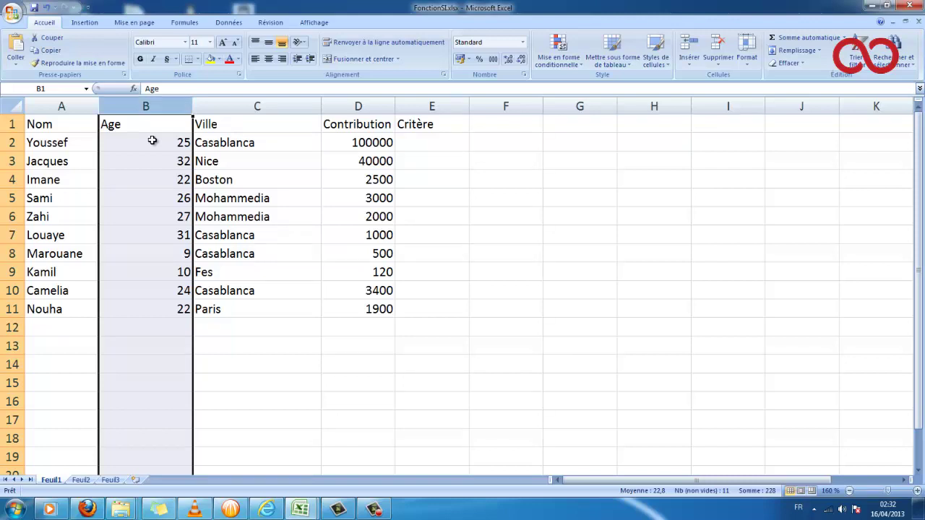
left_click(152, 140)
left_click(142, 237)
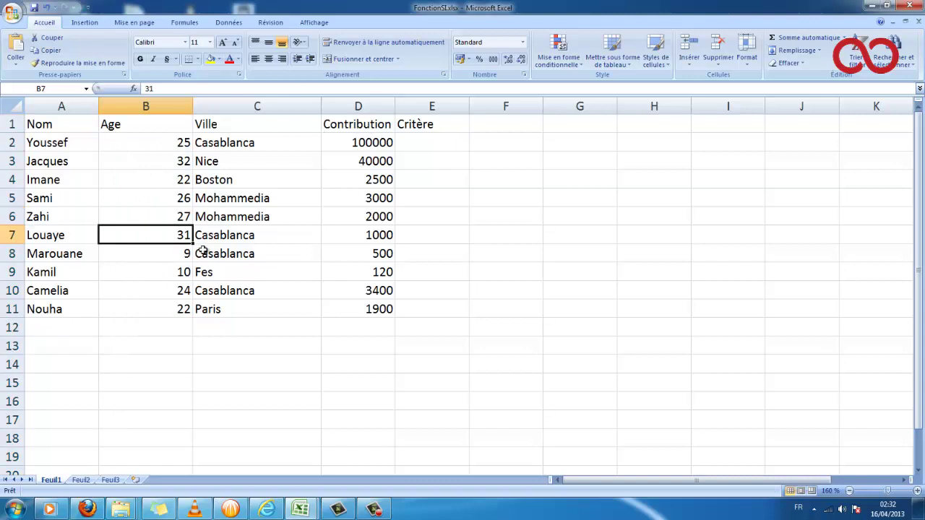
left_click(36, 106)
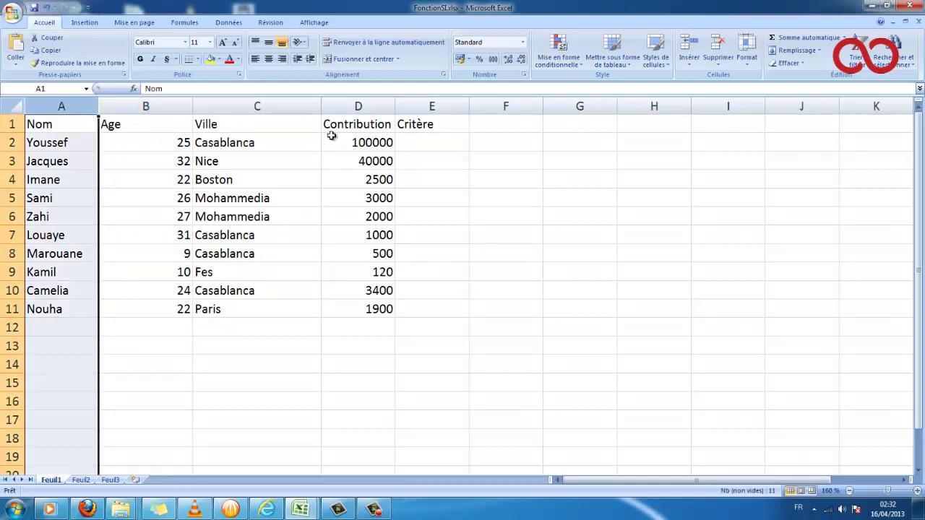
left_click(375, 108)
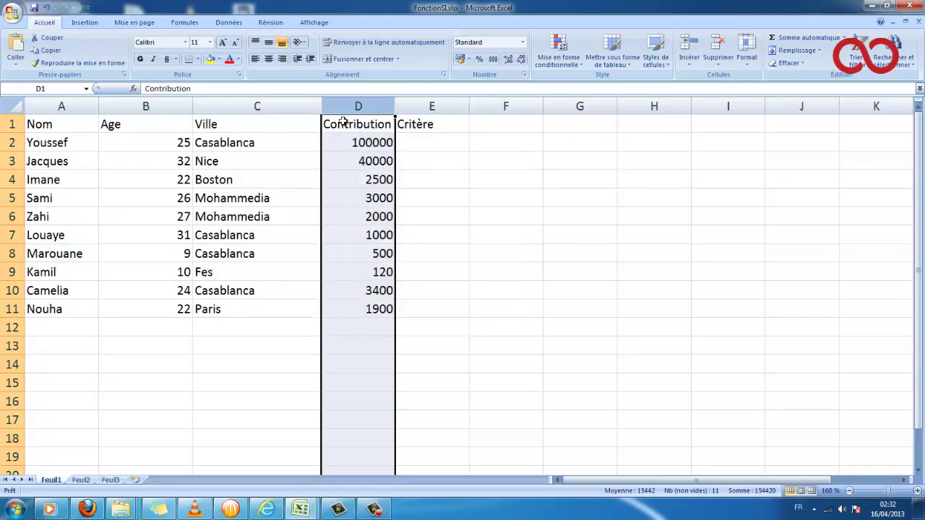
left_click(504, 269)
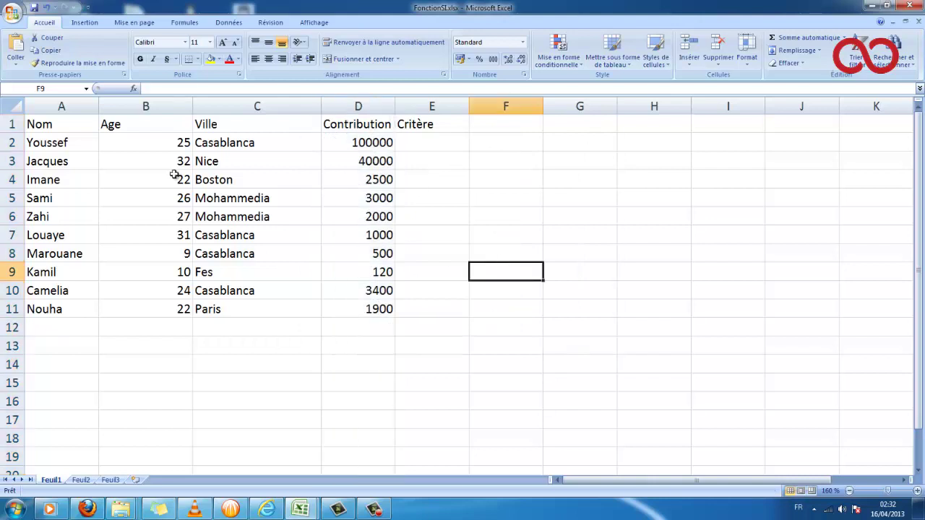
left_click(56, 106)
left_click(347, 105)
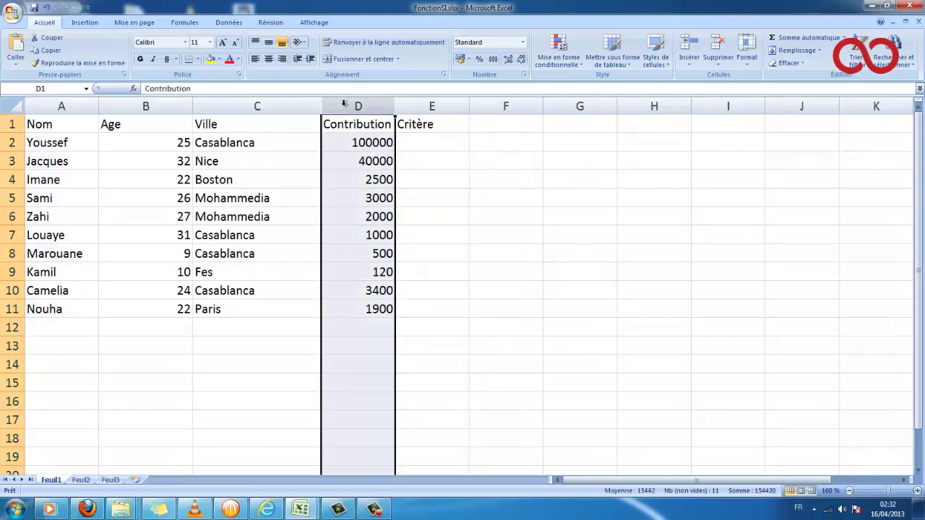
left_click(379, 155)
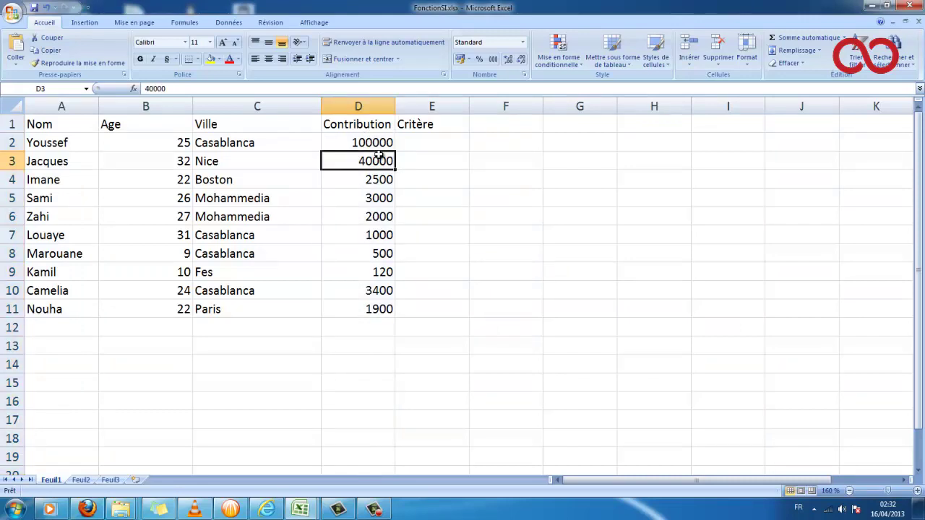
left_click(456, 202)
left_click(346, 107)
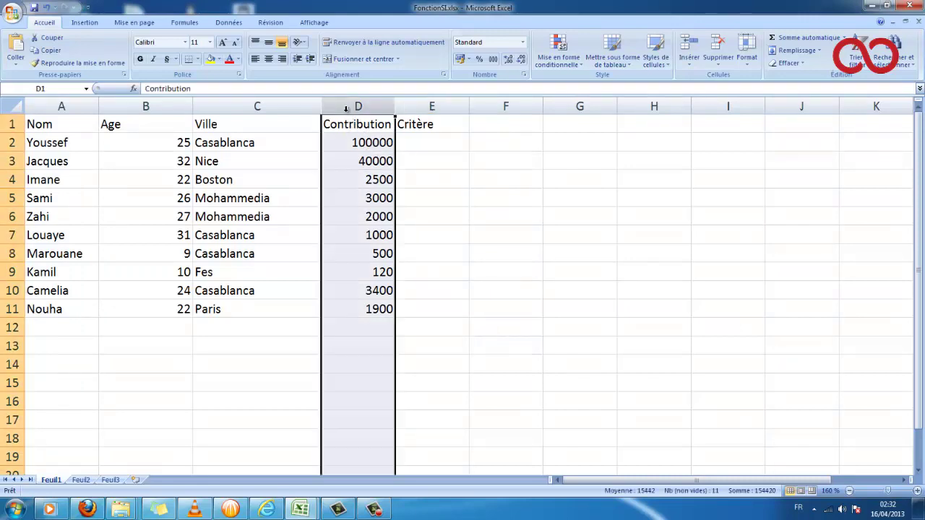
left_click(145, 106)
left_click(166, 143)
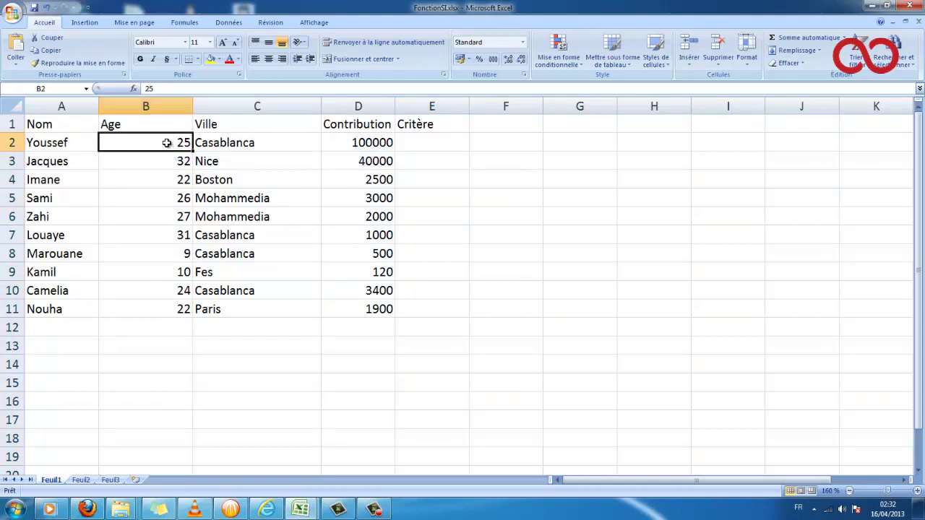
left_click(379, 105)
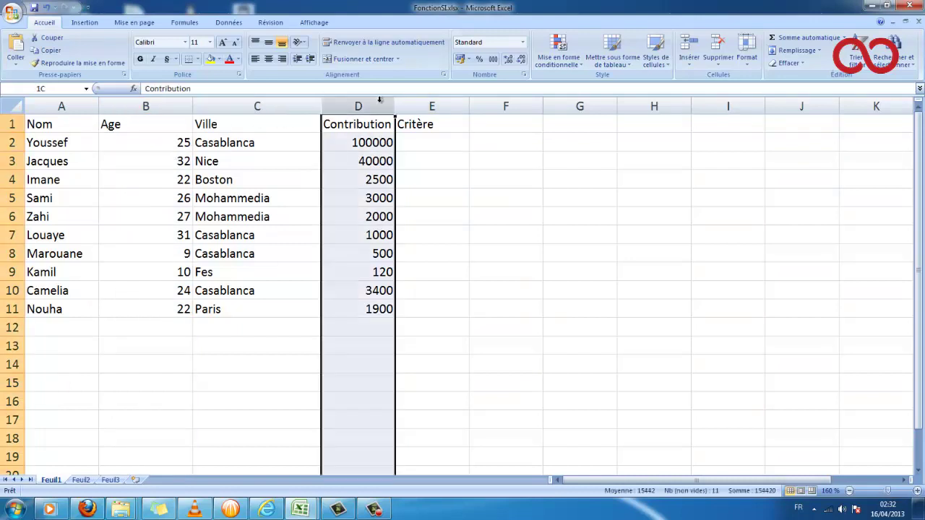
left_click(448, 182)
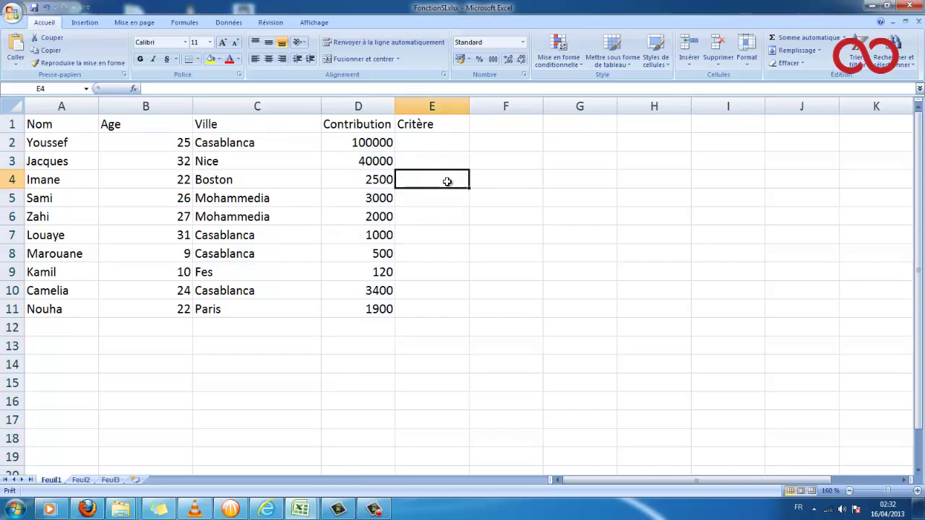
Enter the criterion >=25 in E4 and the heading Fonctions in F1.
type(">")
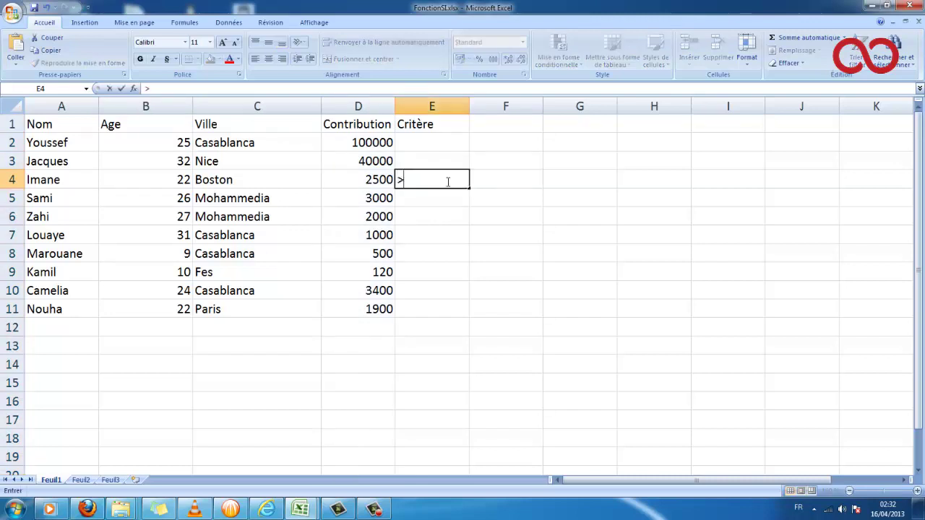
type("=25")
key("Return")
key("Return")
key("Return")
key("Return")
key("Return")
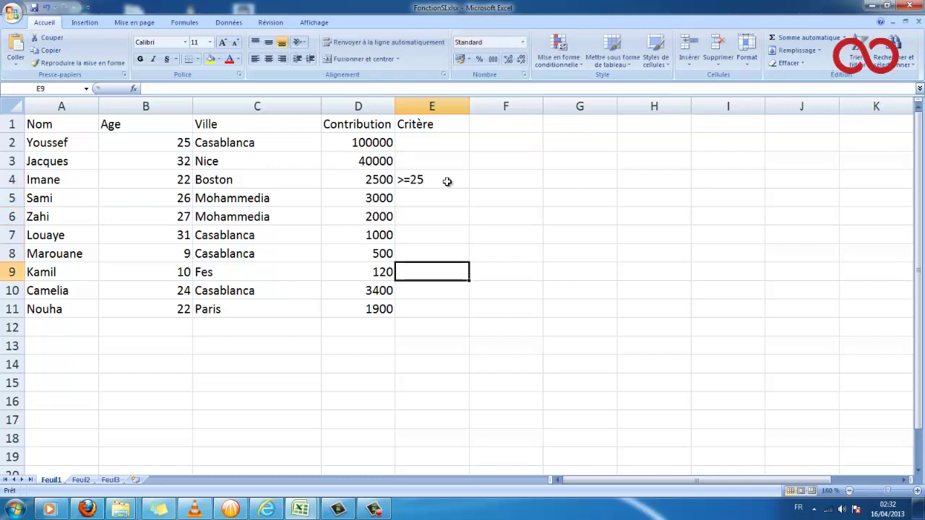
left_click(513, 126)
type("Foncti")
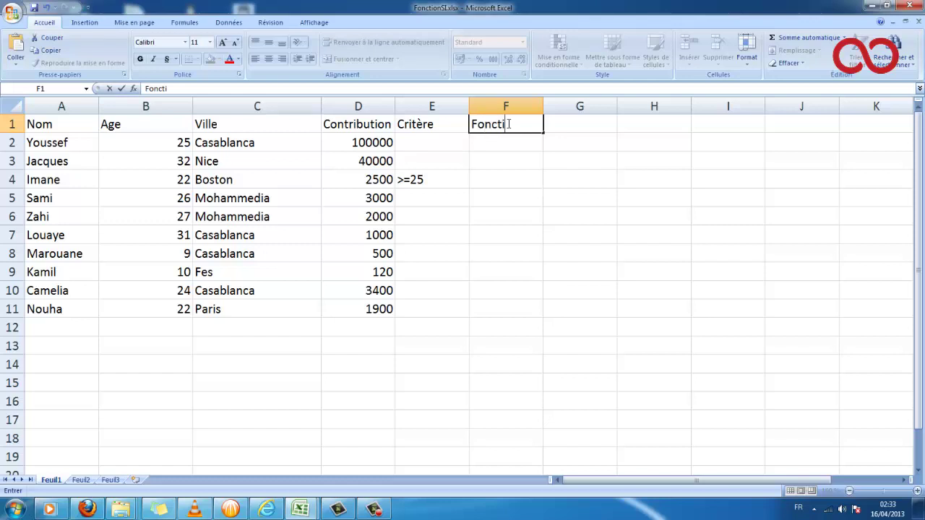
type("ons")
key("Return")
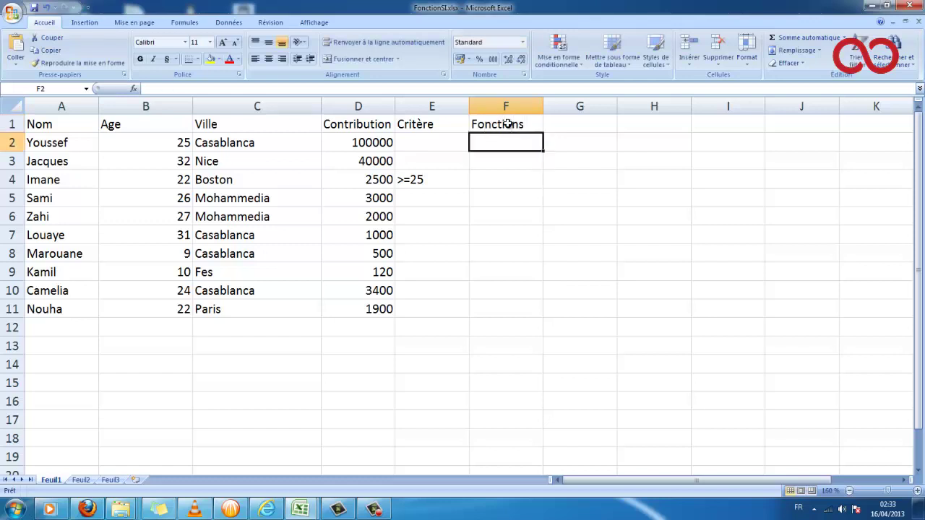
Label cell F4 as NBSI.
key("Return")
key("Return")
type("N")
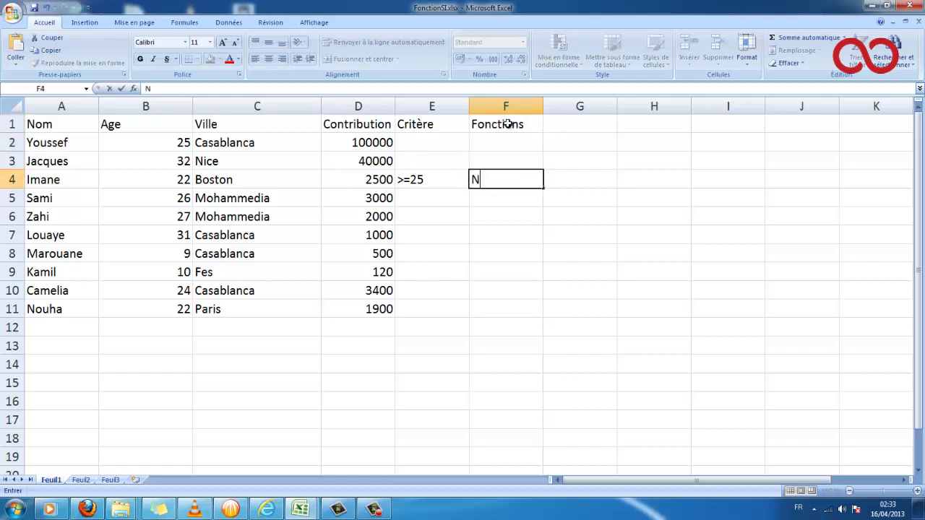
type("BSI")
key("Tab")
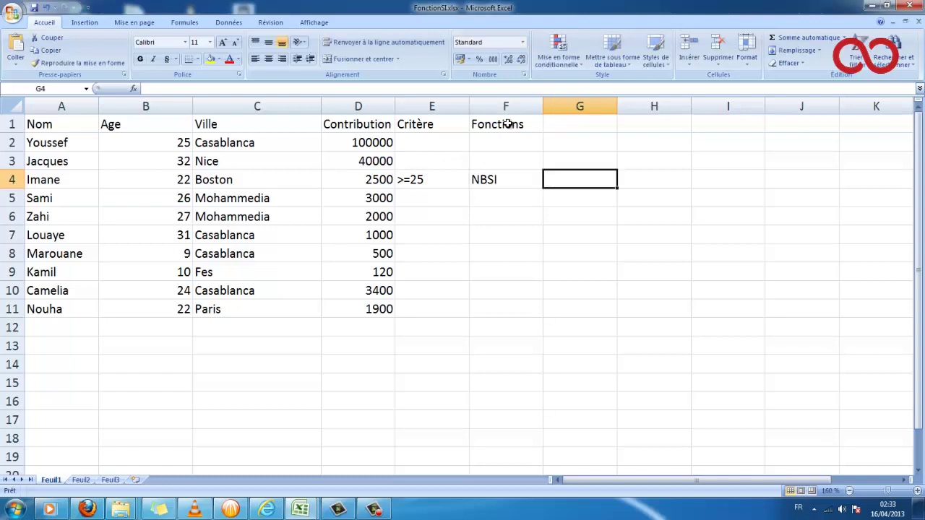
type("NB")
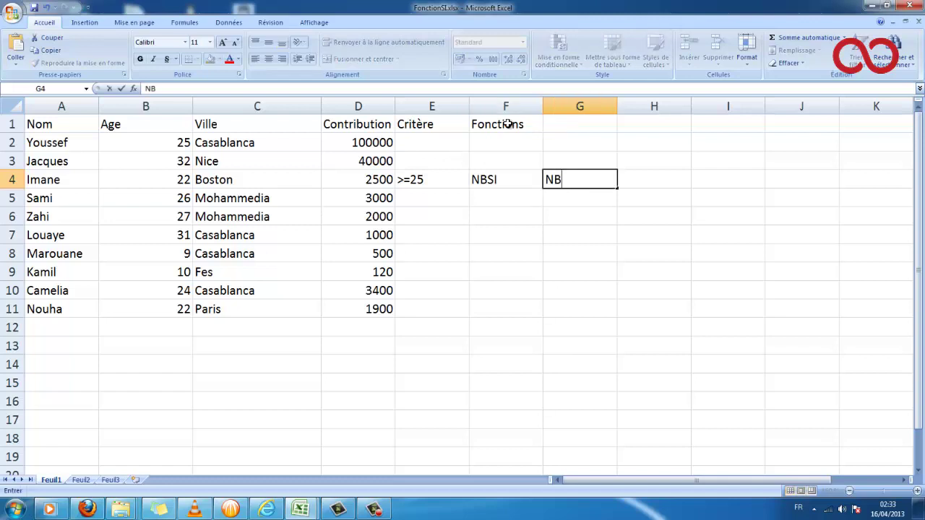
key("BackSpace")
key("BackSpace")
Enter =NB.SI(B:B;E4) in G4, which returns 5.
type("=")
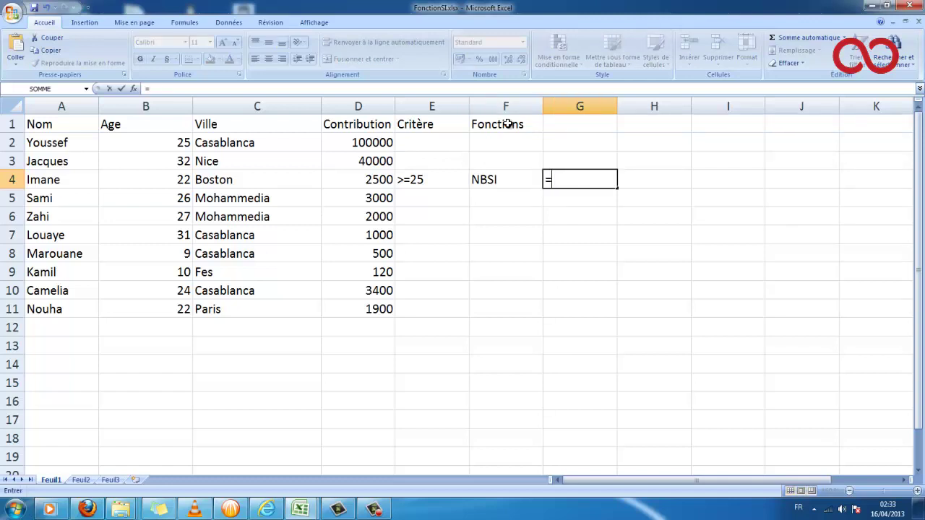
type("NB.SI")
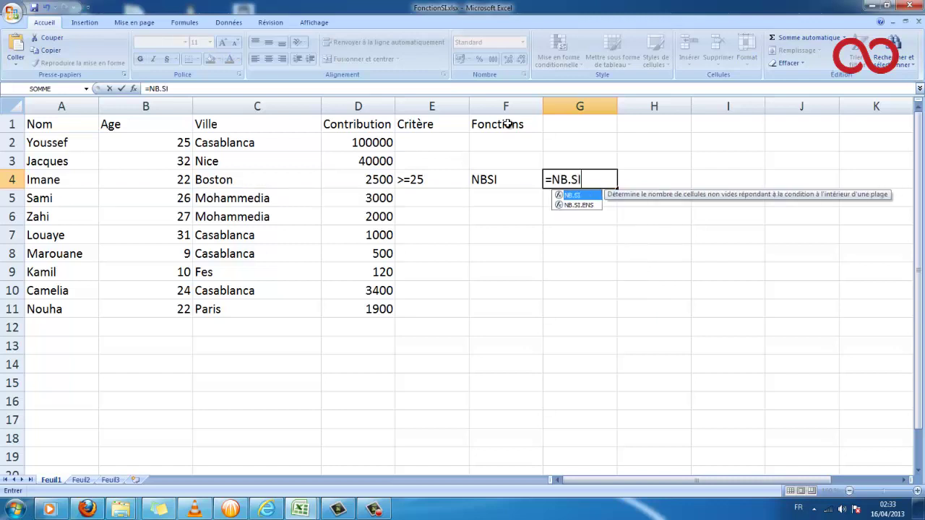
type("(")
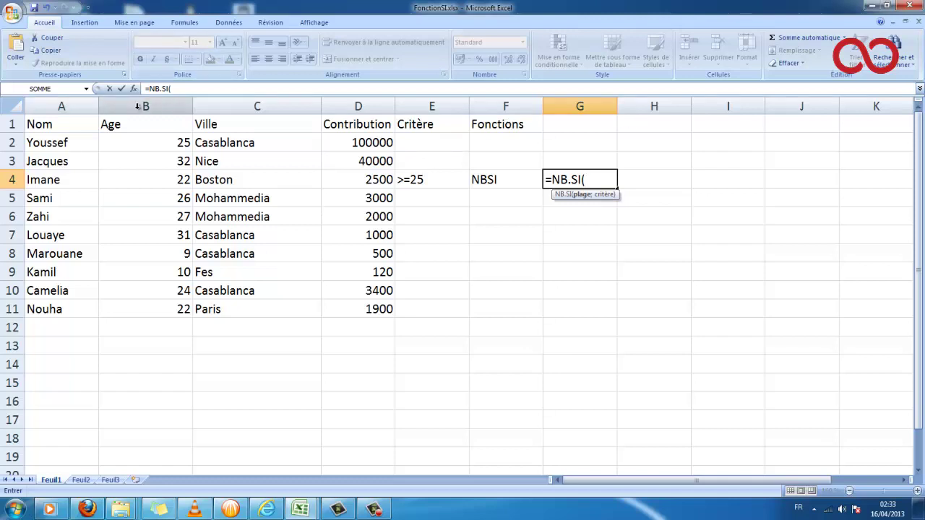
left_click(138, 106)
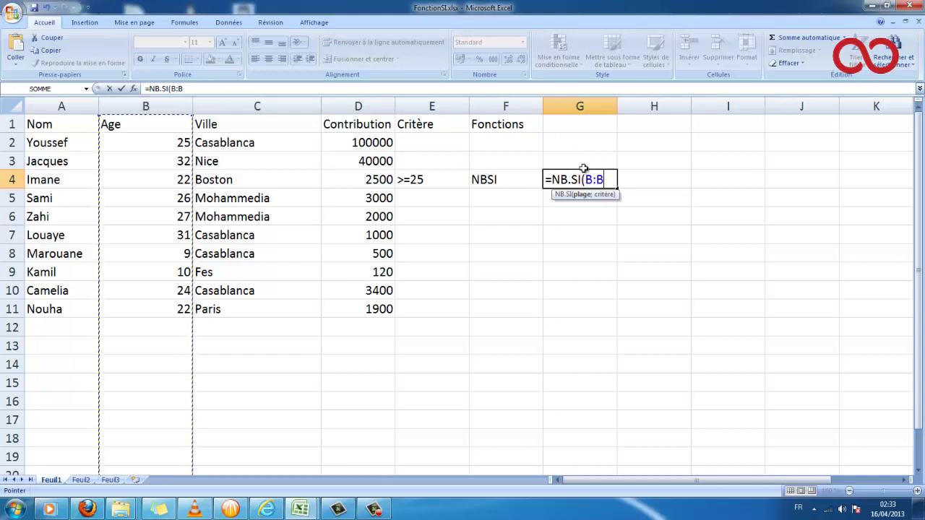
left_click(604, 179)
type(";")
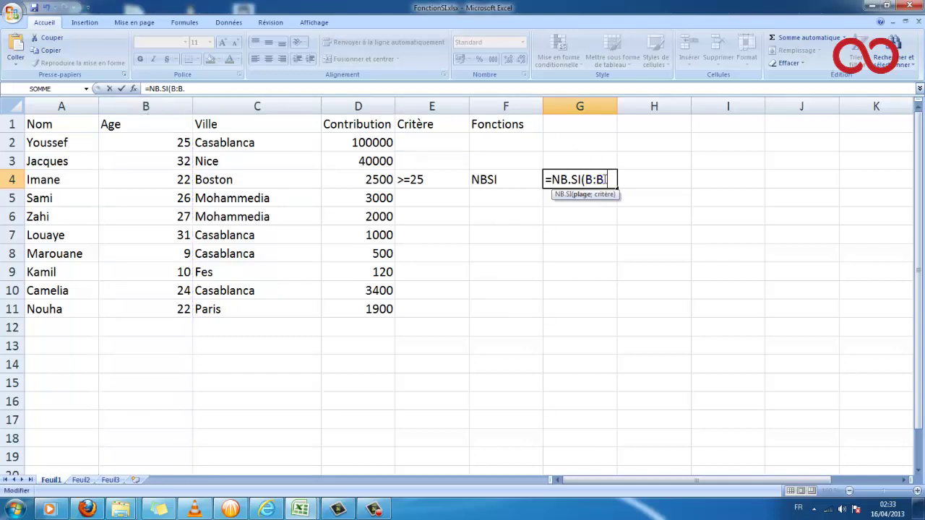
type(";")
key("BackSpace")
key("BackSpace")
type(";")
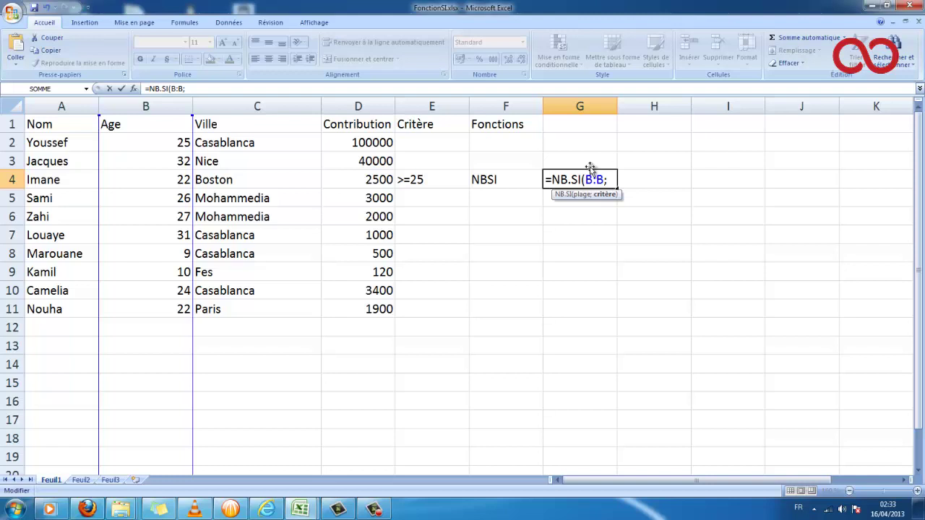
type("E")
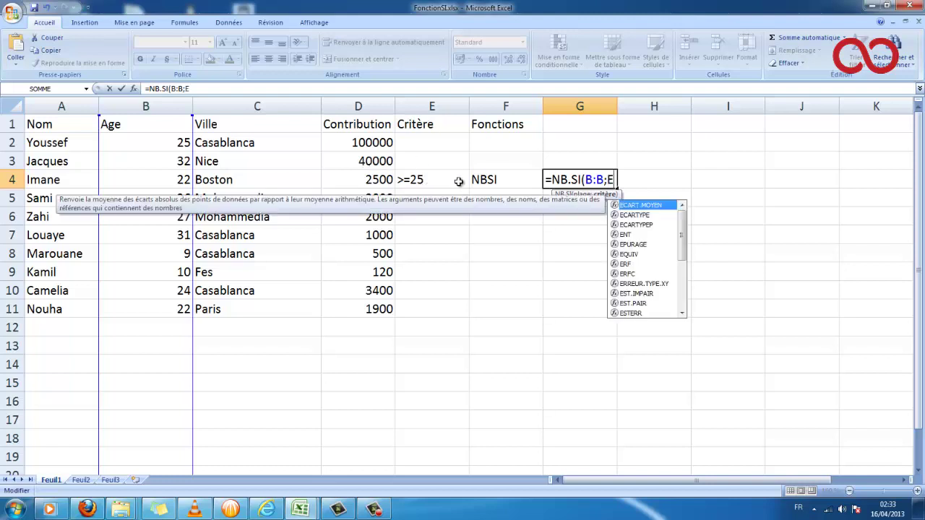
type("4)")
key("Return")
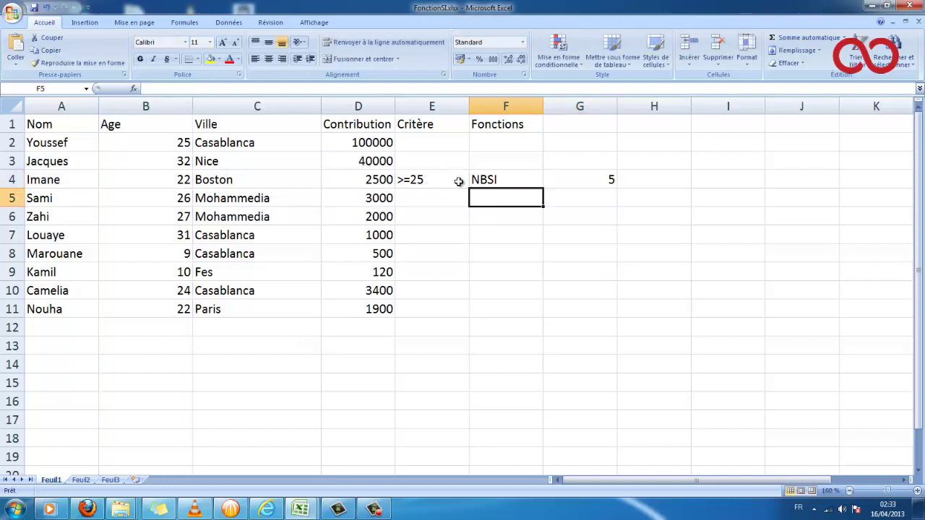
left_click(508, 182)
double_click(592, 180)
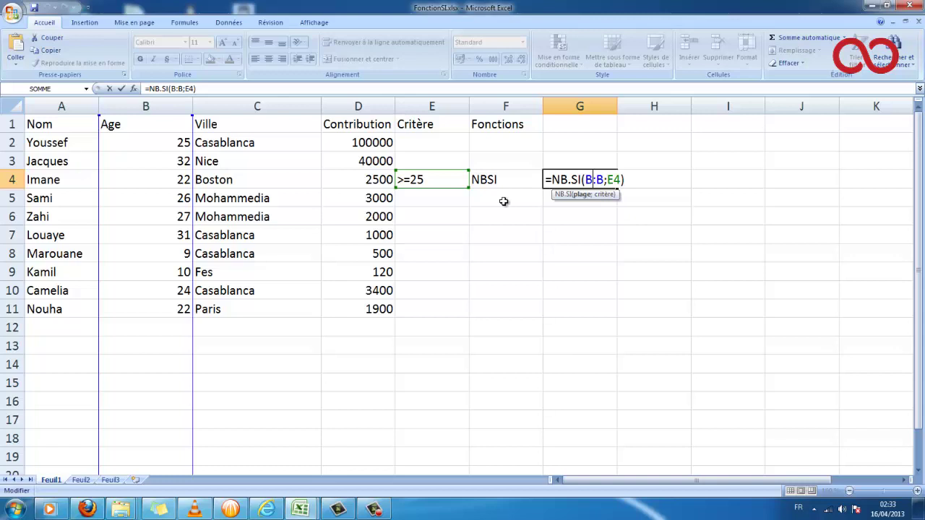
key("Return")
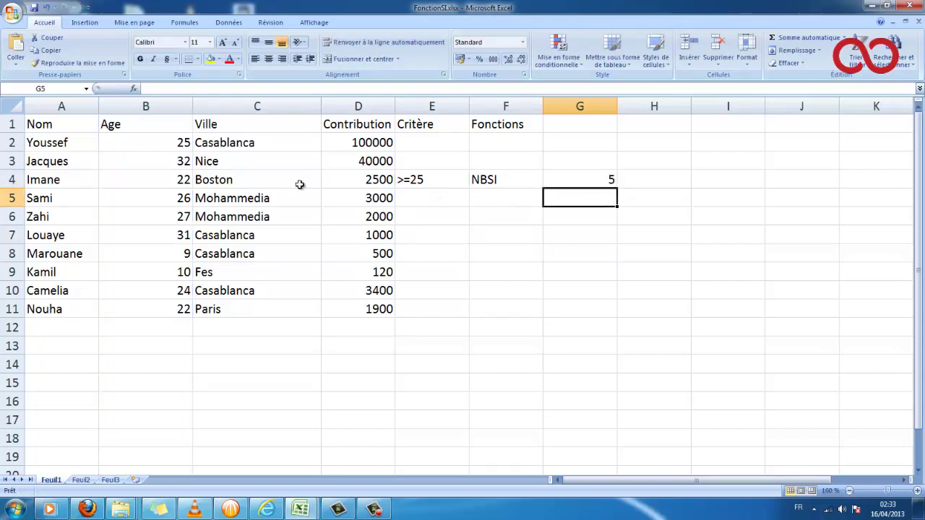
Check the ages in column B against G4's count of 5.
left_click(186, 144)
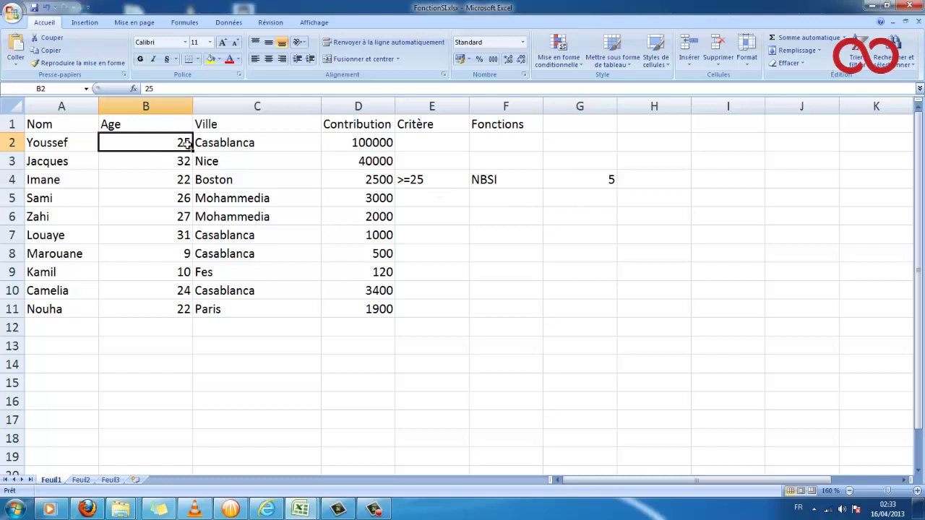
left_click(177, 162)
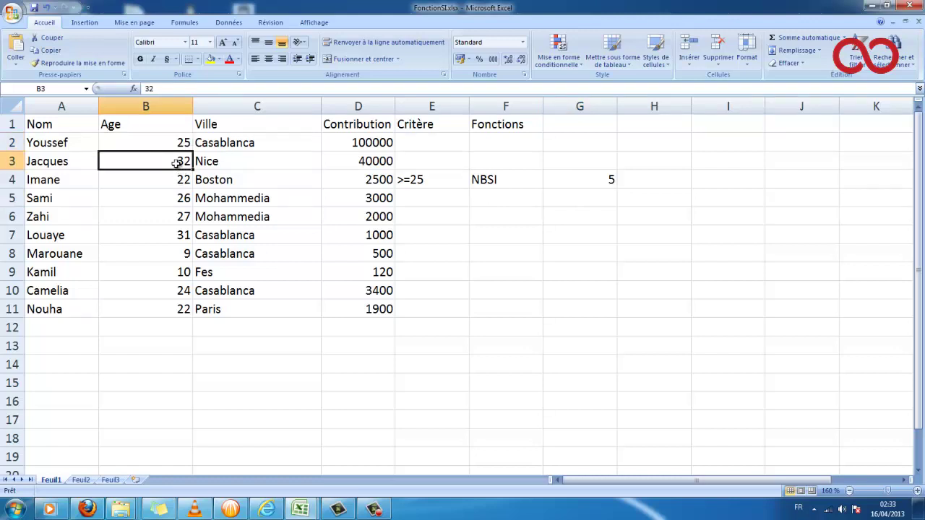
left_click(176, 200)
left_click(178, 216)
left_click(184, 239)
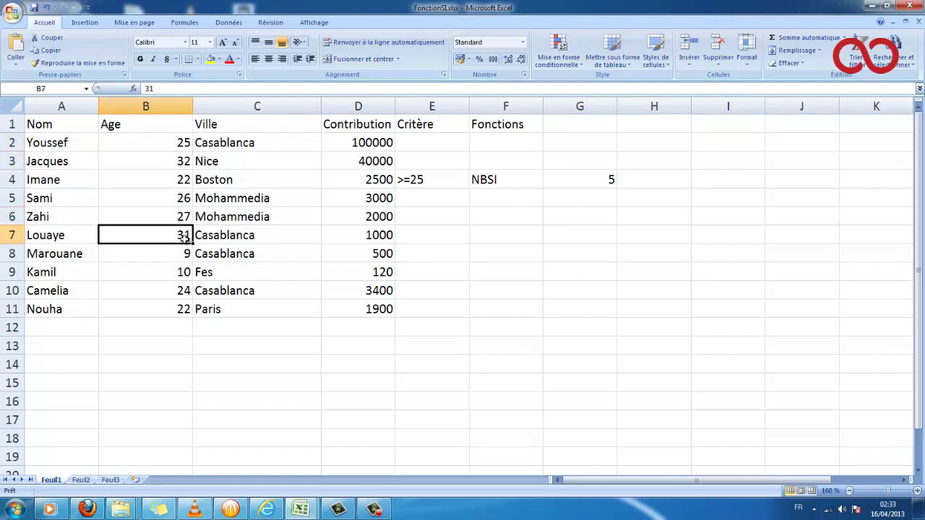
left_click_drag(185, 239, 467, 165)
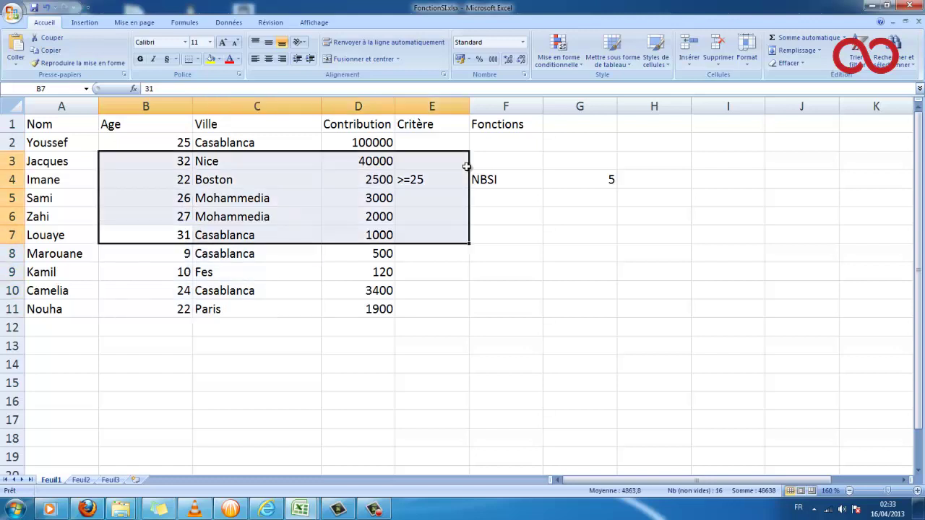
left_click(501, 184)
left_click(580, 185)
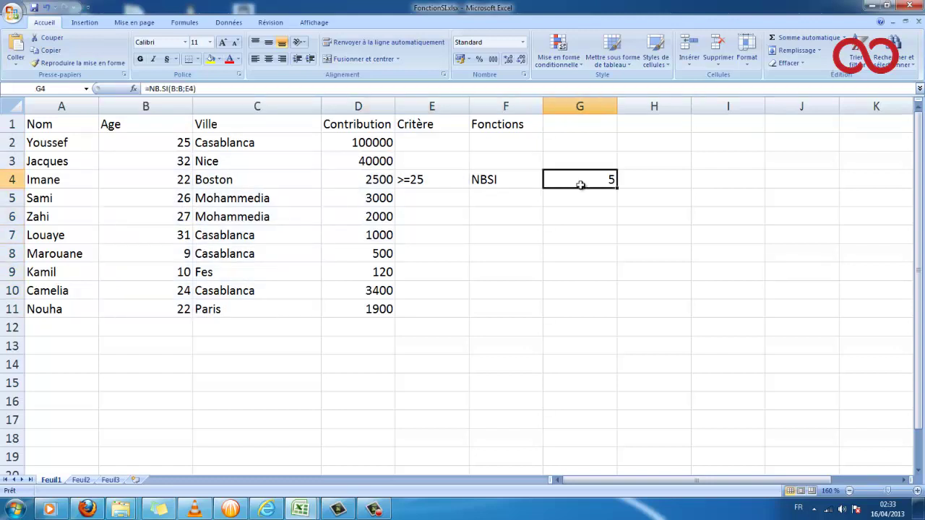
left_click(656, 182)
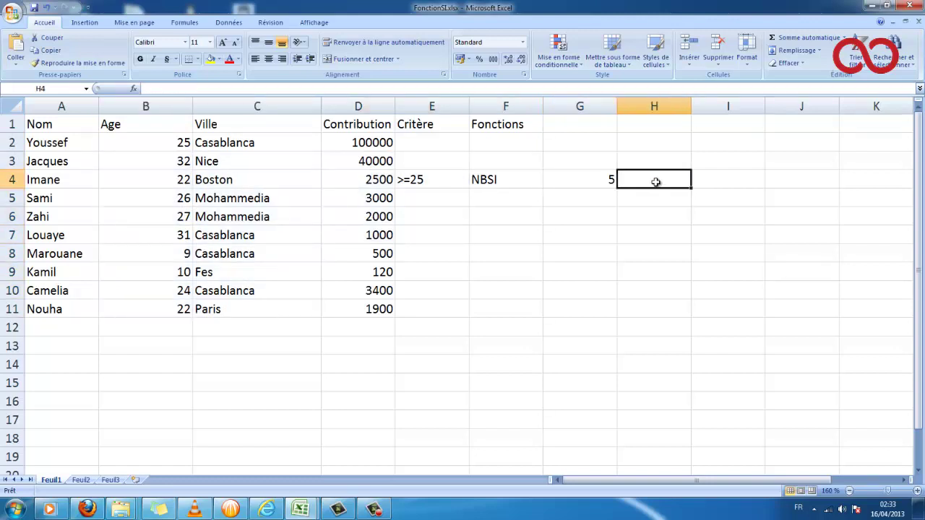
Enter an inline-criterion count =NB.SI(B:B;"<=25") in H4.
type("=NB.S")
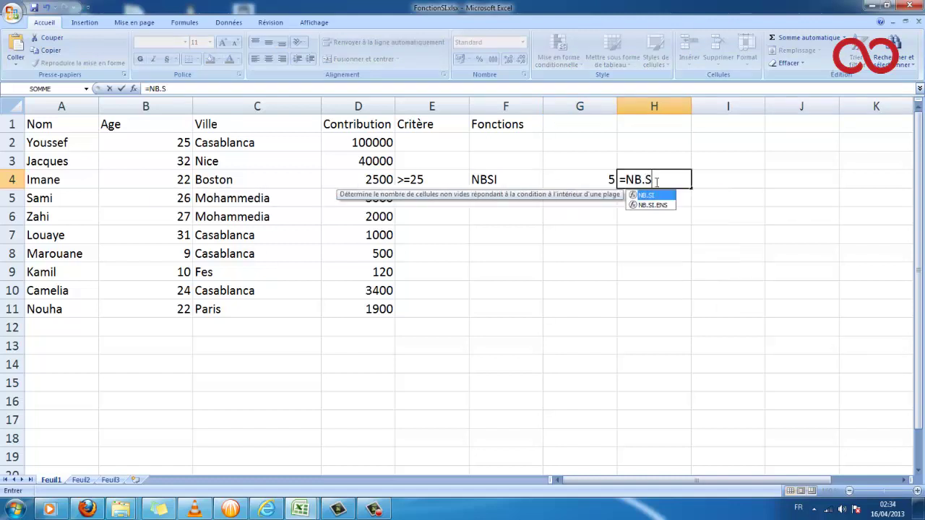
type("I(")
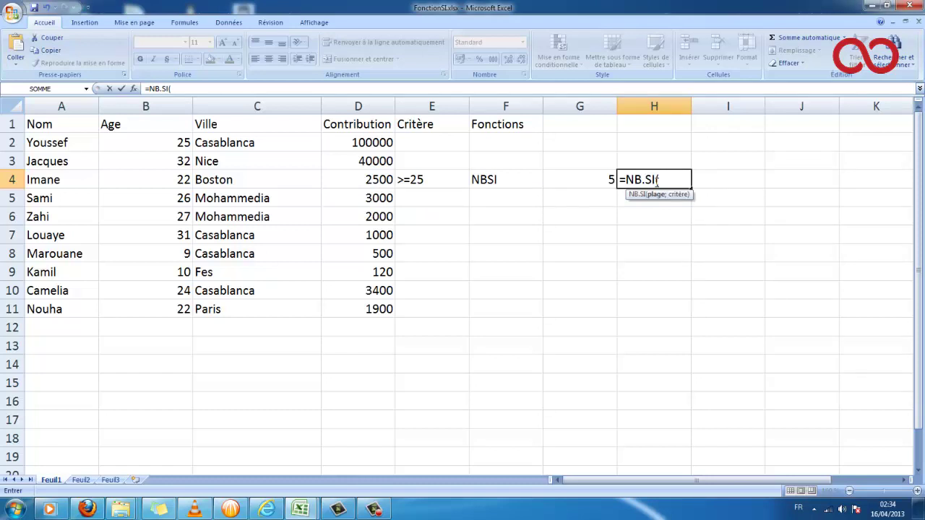
type("B")
type(":B;\"")
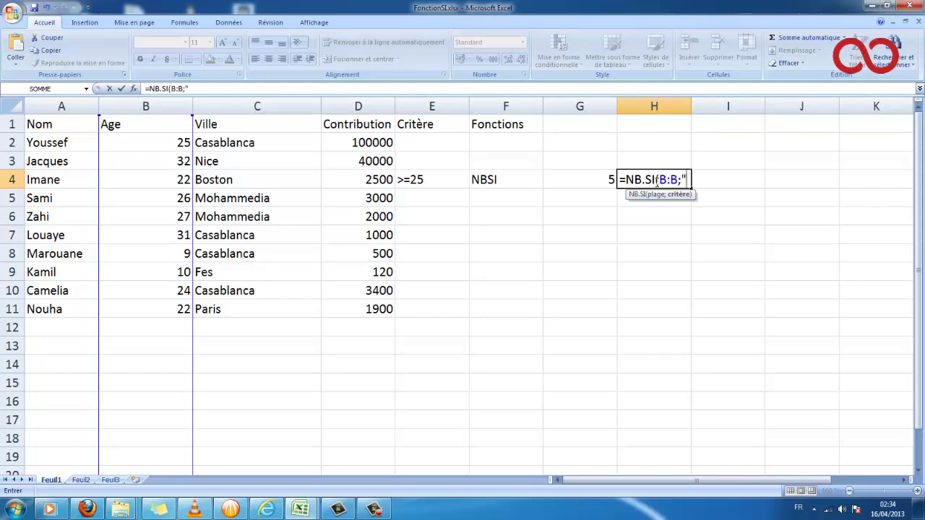
type("<")
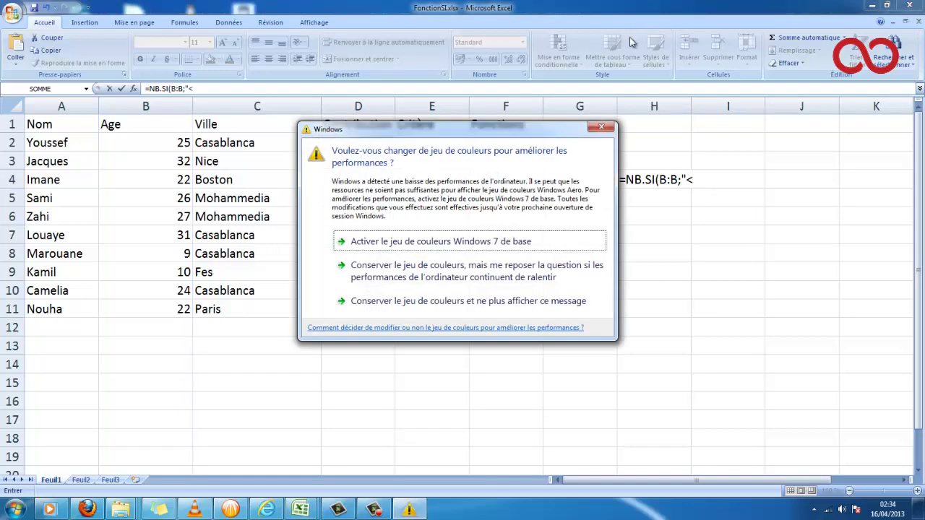
left_click(599, 131)
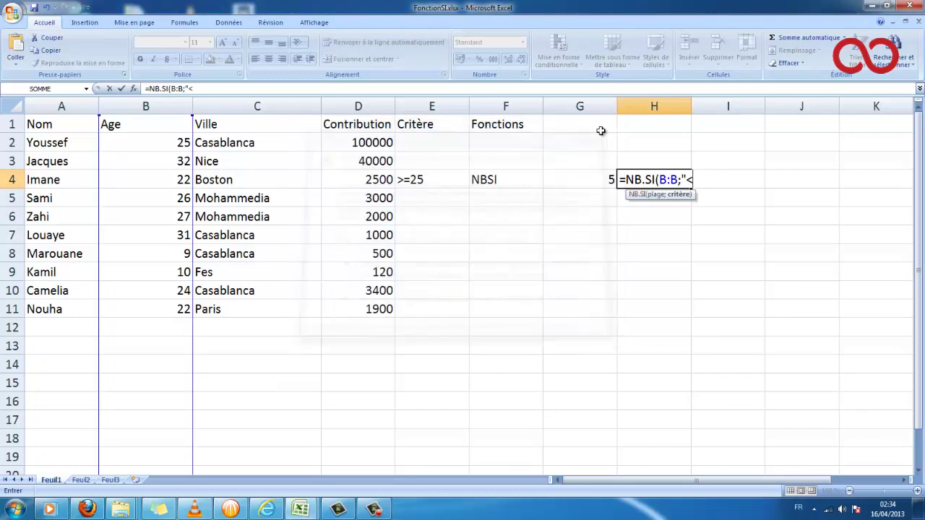
type("=")
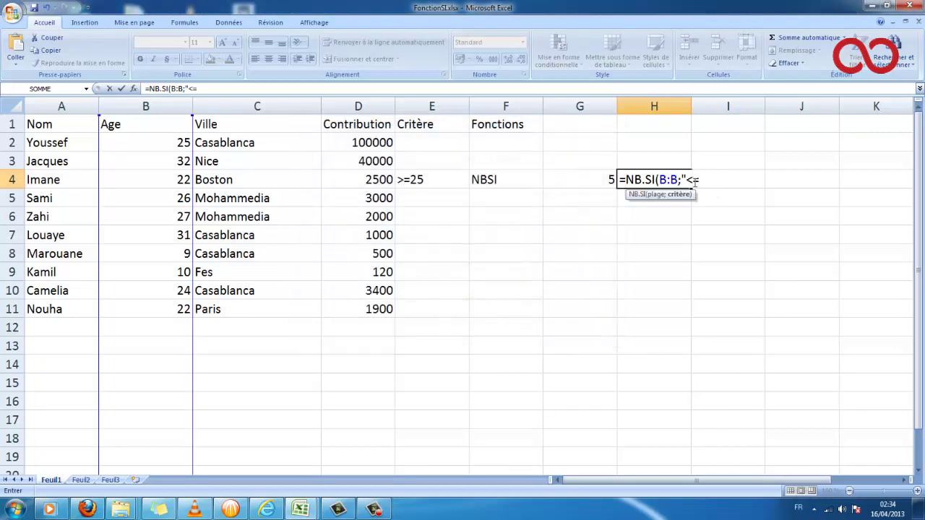
type("25\")")
key("Return")
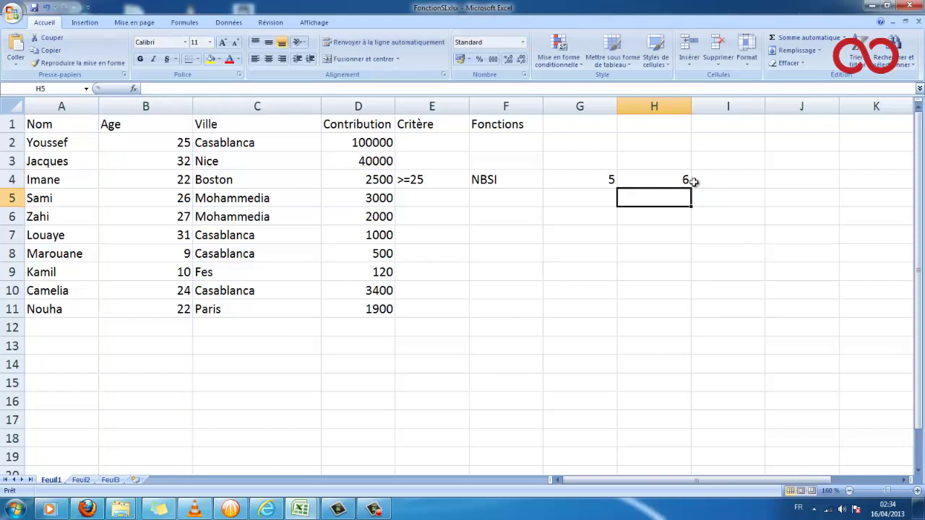
Compare with G4 and correct H4's criterion to >=25 so it returns 5.
left_click(656, 181)
double_click(659, 181)
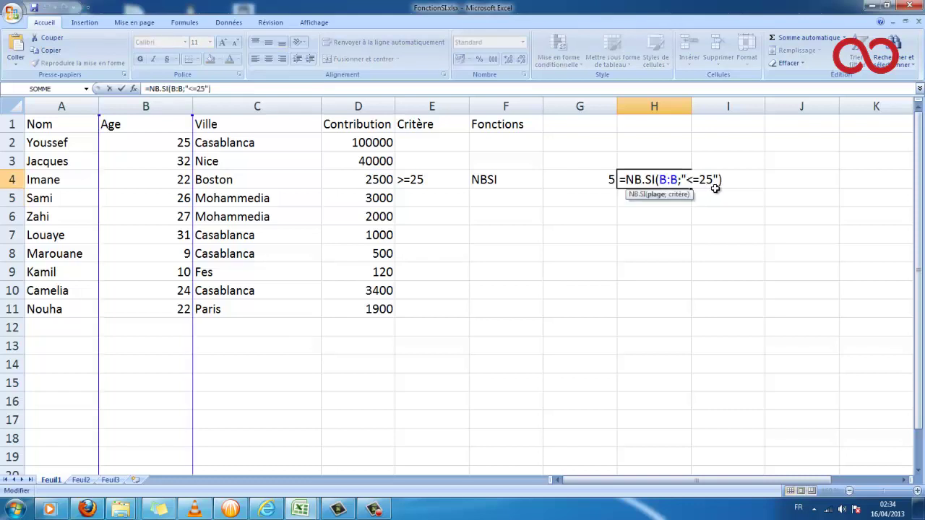
key("Return")
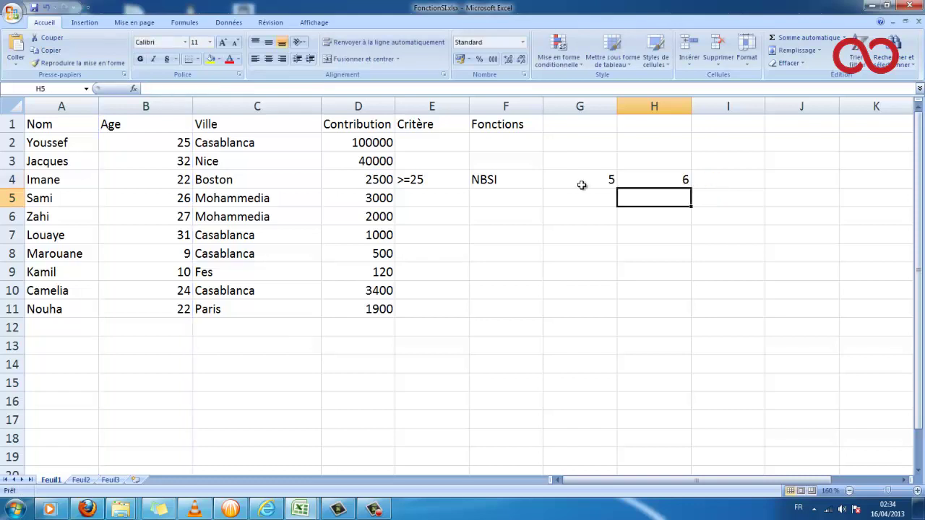
double_click(583, 181)
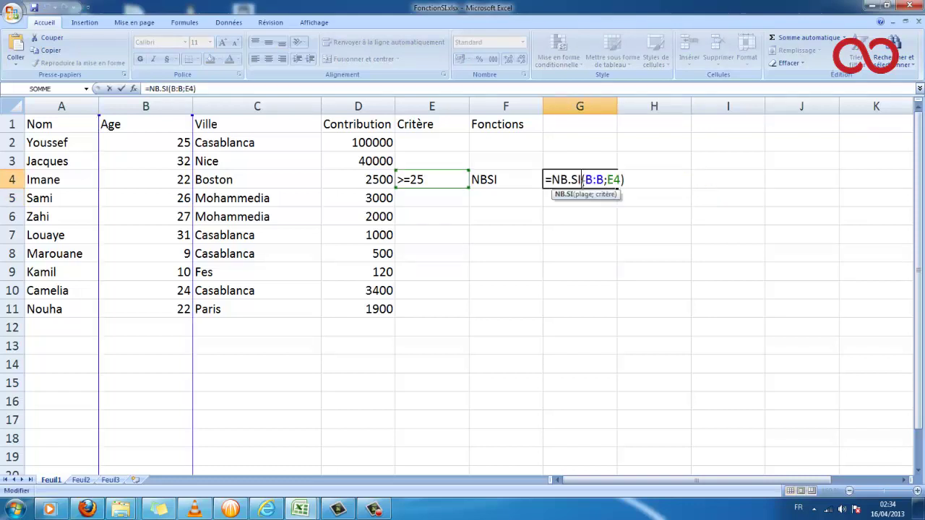
key("End")
key("ctrl+Return")
double_click(669, 181)
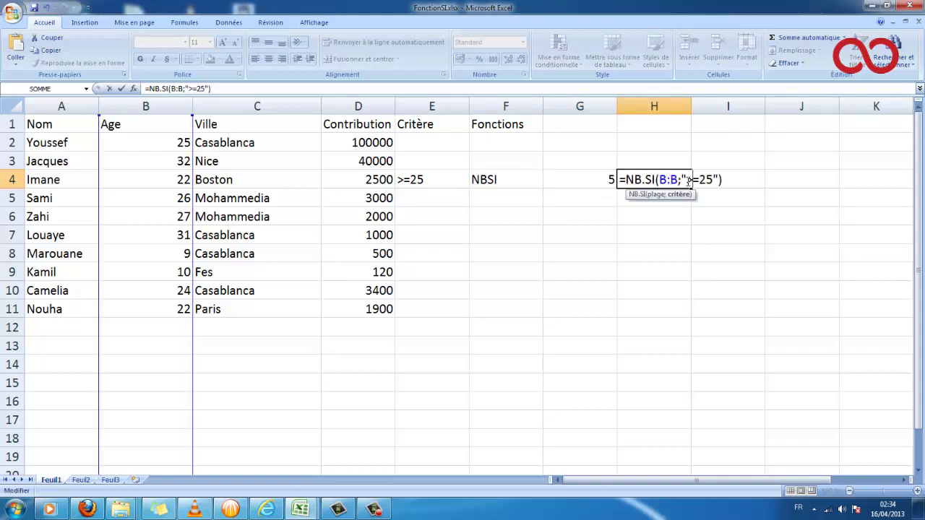
key("Return")
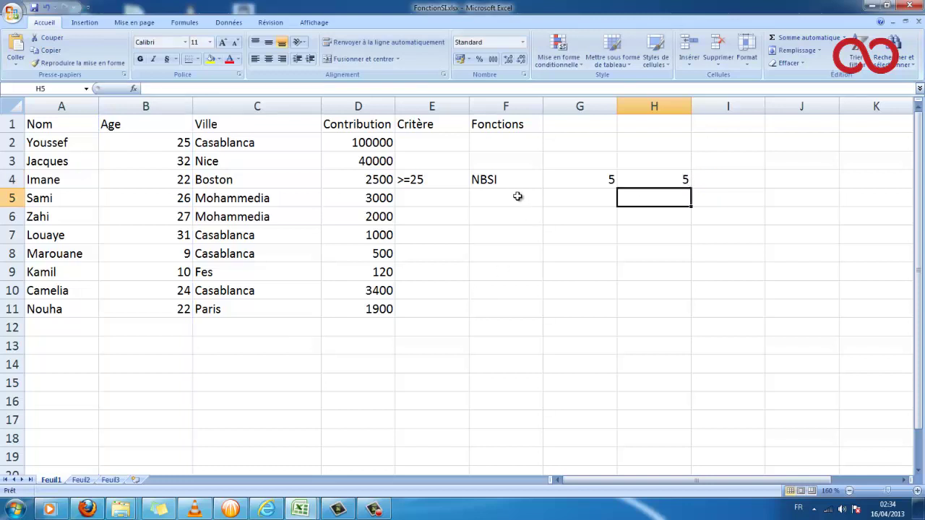
Label cell F5 as SommeSi.
left_click(508, 196)
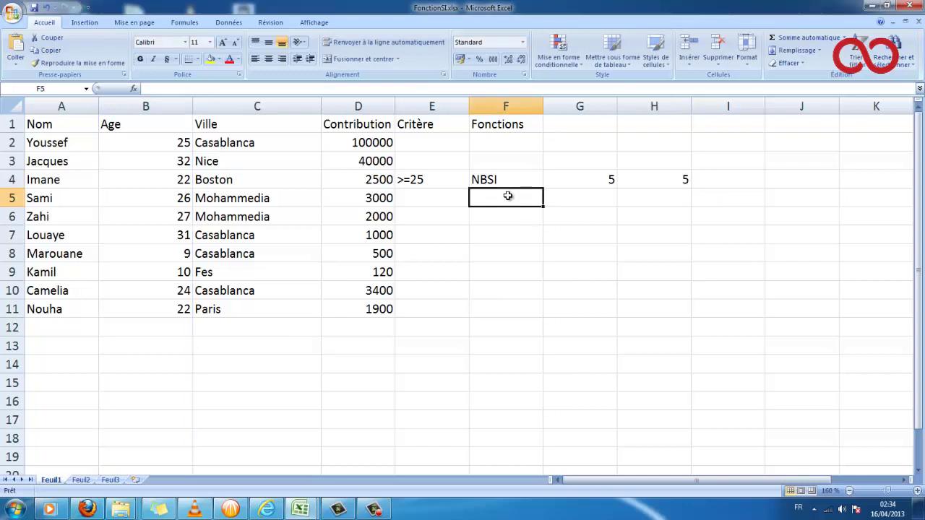
type("Somm")
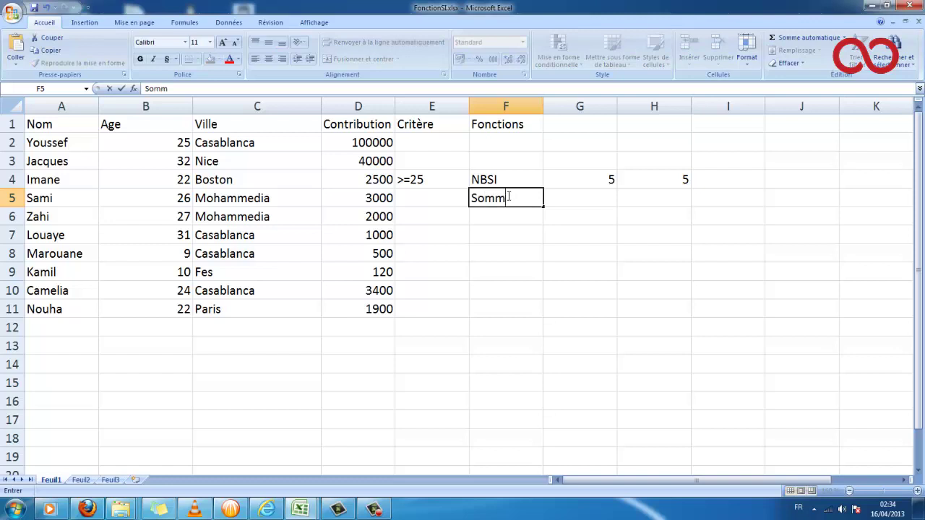
type("eSi")
key("Tab")
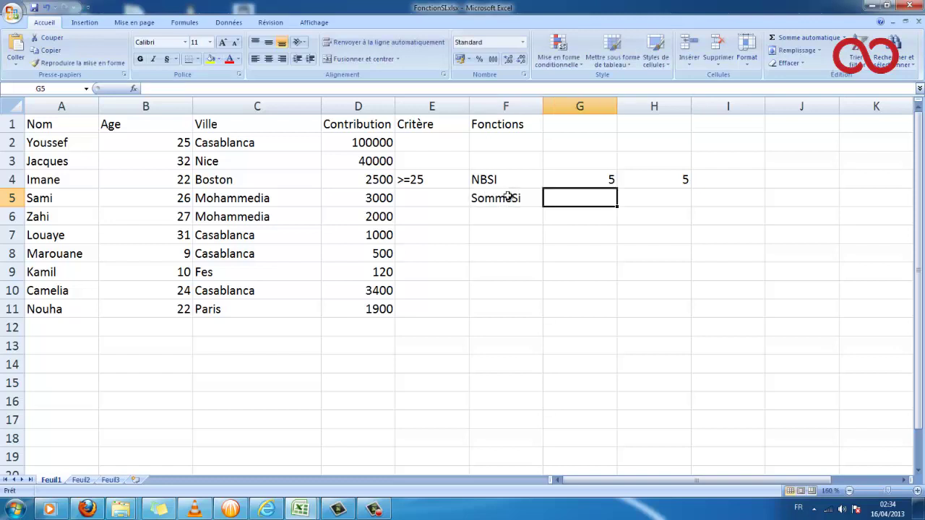
Enter =SOMME.SI(B:B;E4;D:D) in G5, totalling 146000.
type("=Somme")
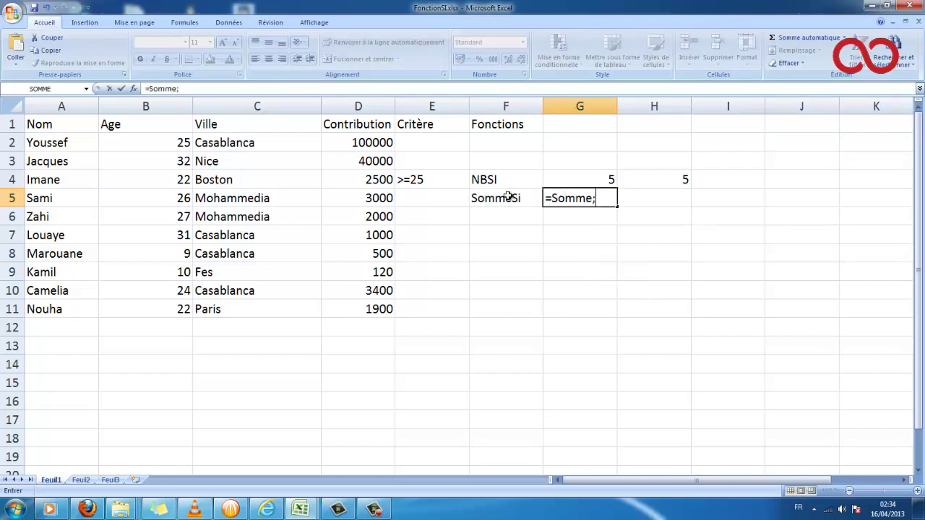
type(".SI")
type("(")
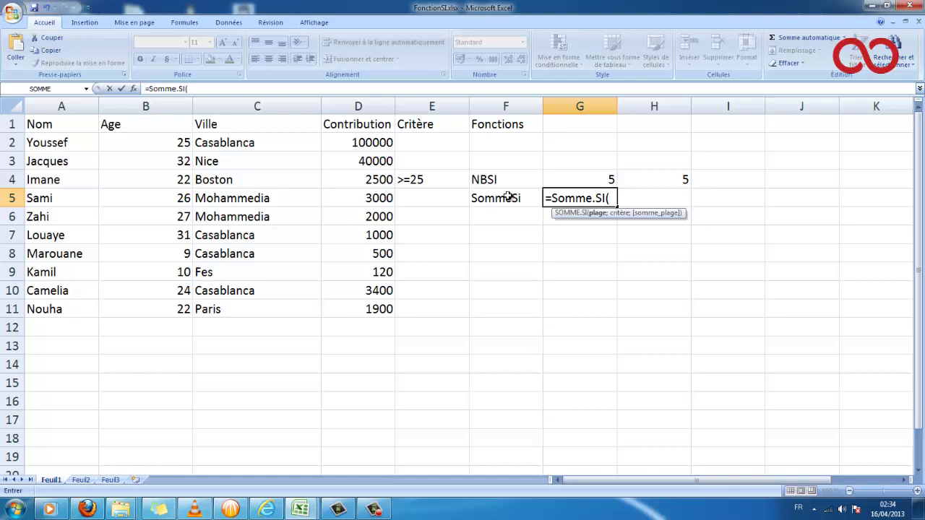
type("A")
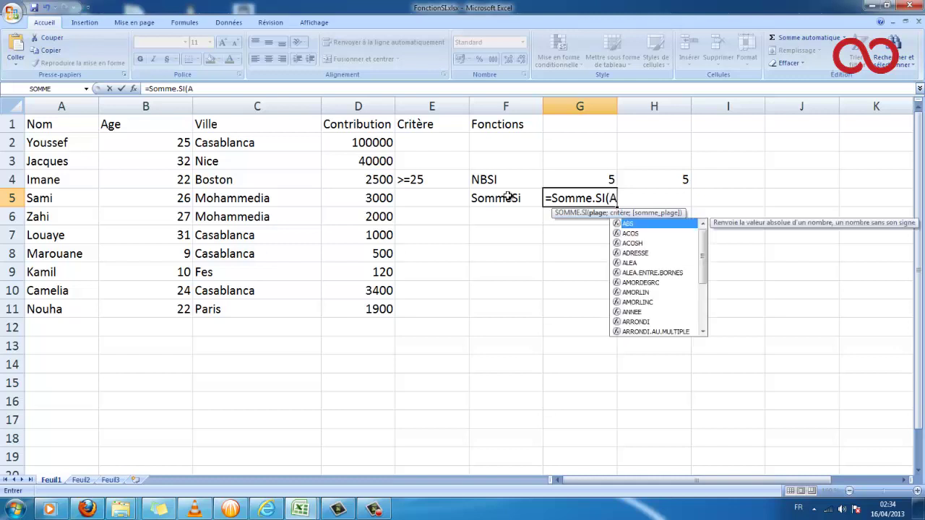
key("BackSpace")
type("B:")
type("B;")
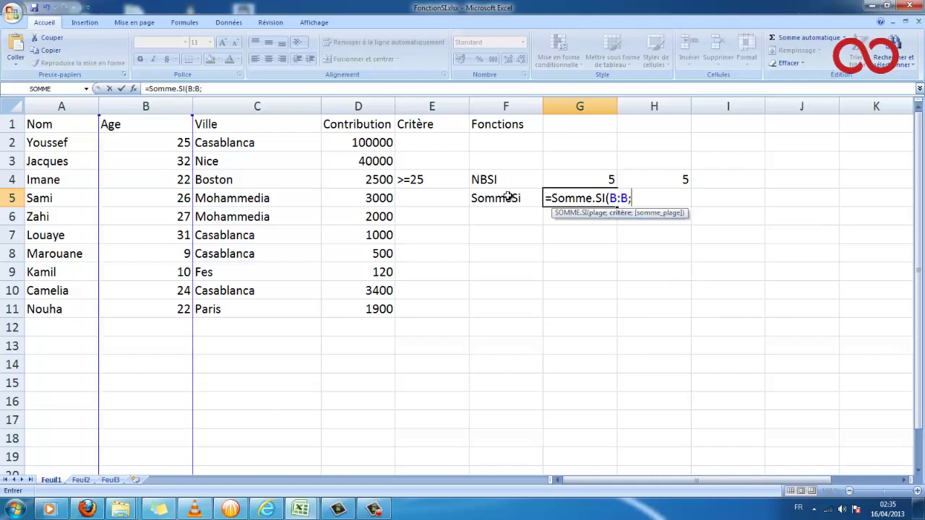
type("E")
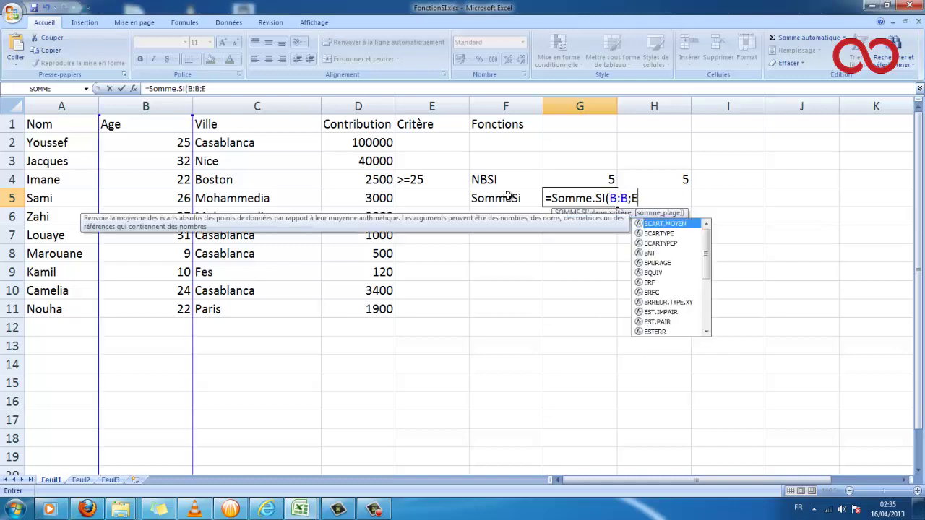
type("2")
key("BackSpace")
type("4;")
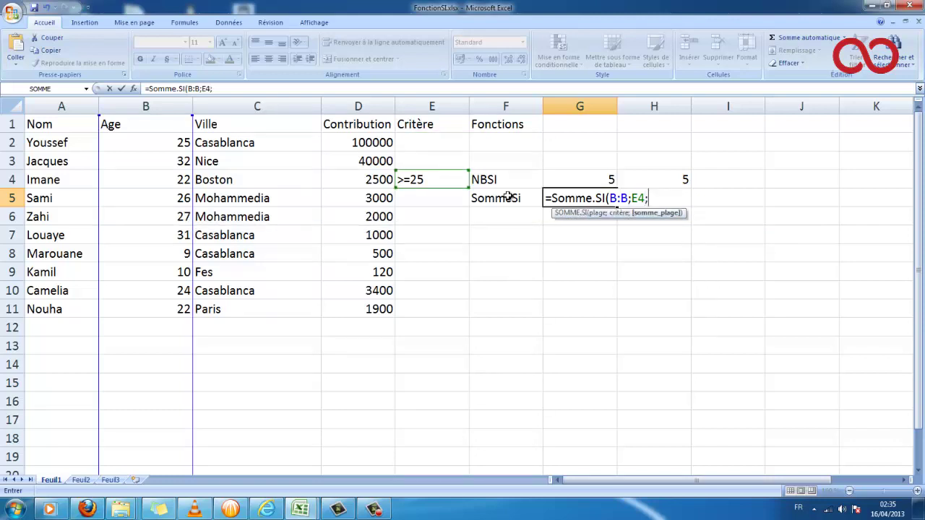
type("d")
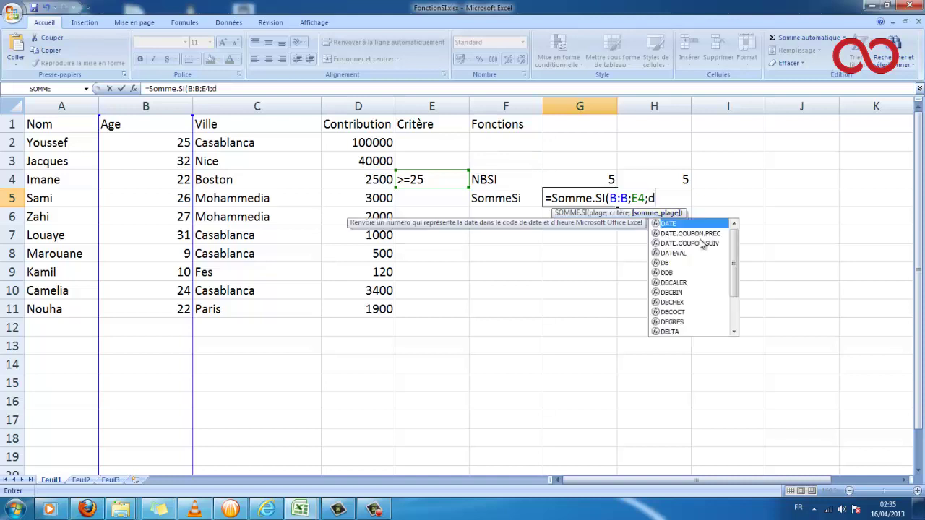
key("BackSpace")
type("D:D)")
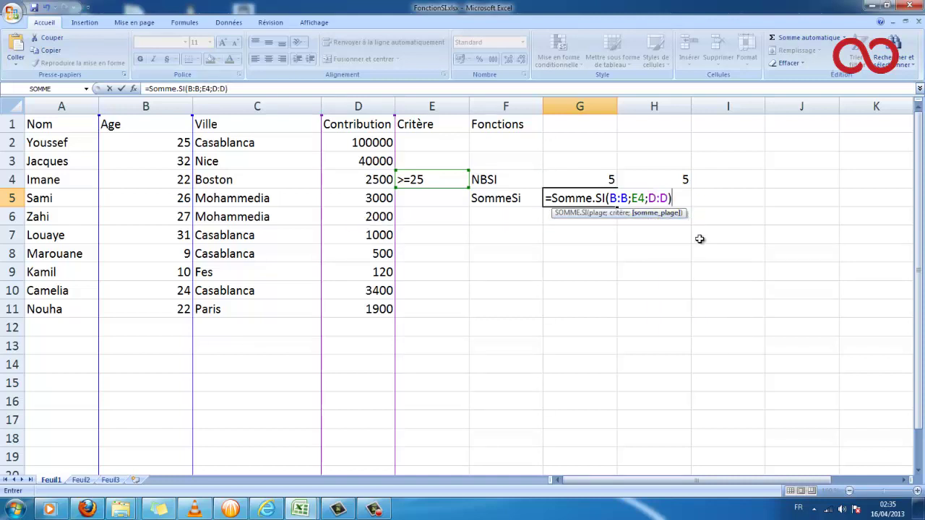
key("Return")
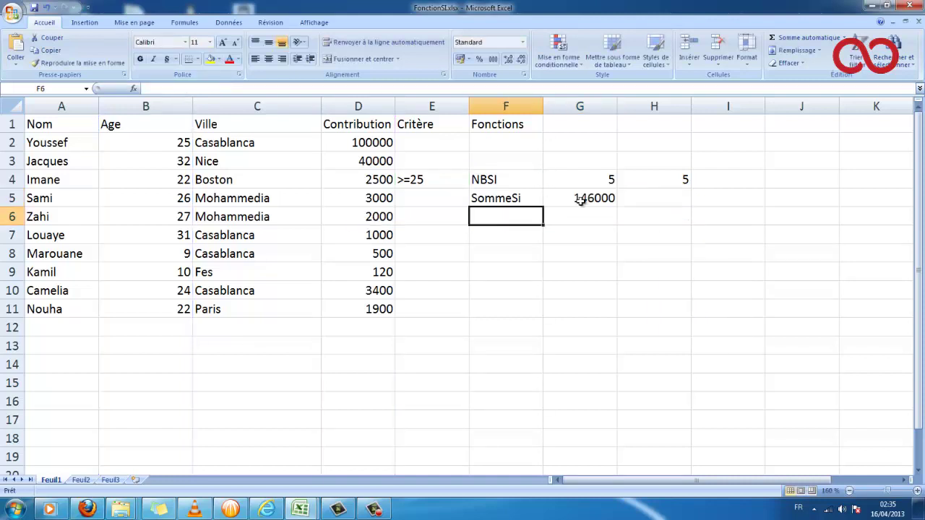
Highlight the contributions in D2, D3, D5, D6 and D7 in yellow.
left_click(578, 198)
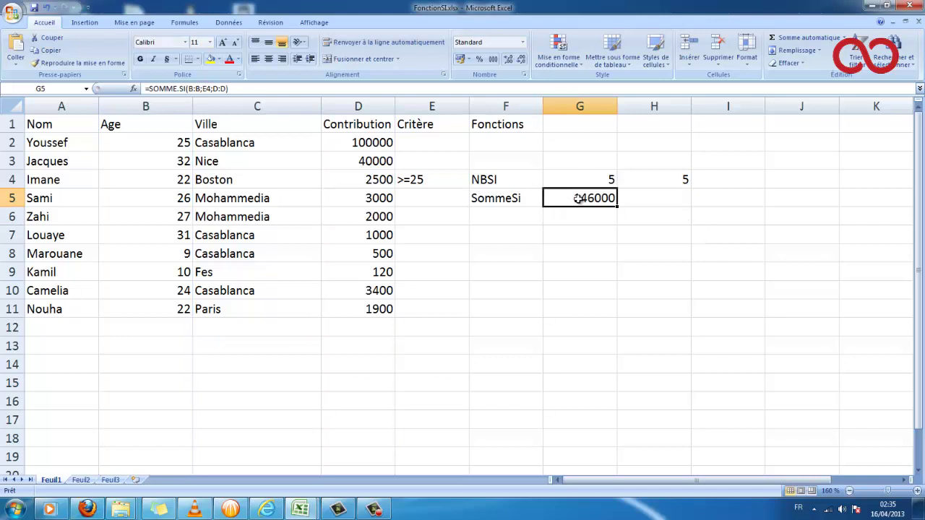
left_click(335, 142)
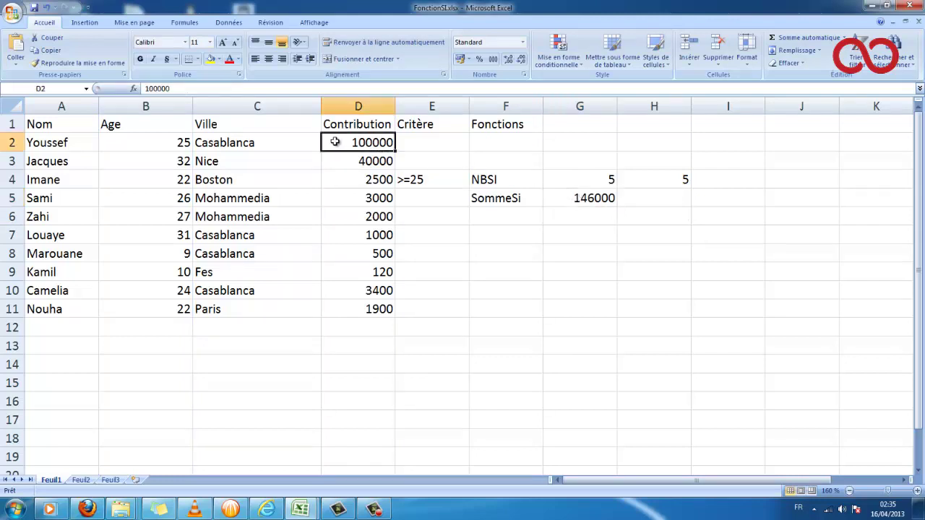
left_click(208, 59)
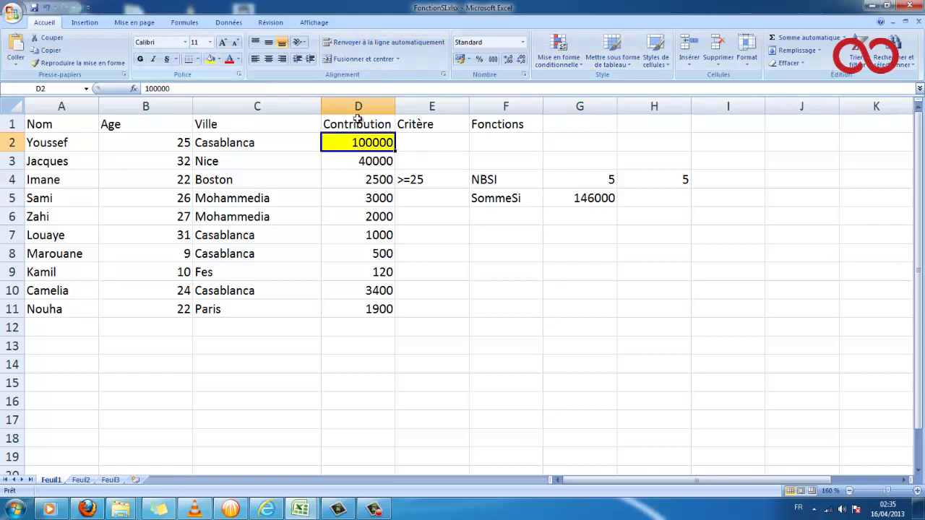
left_click(360, 166)
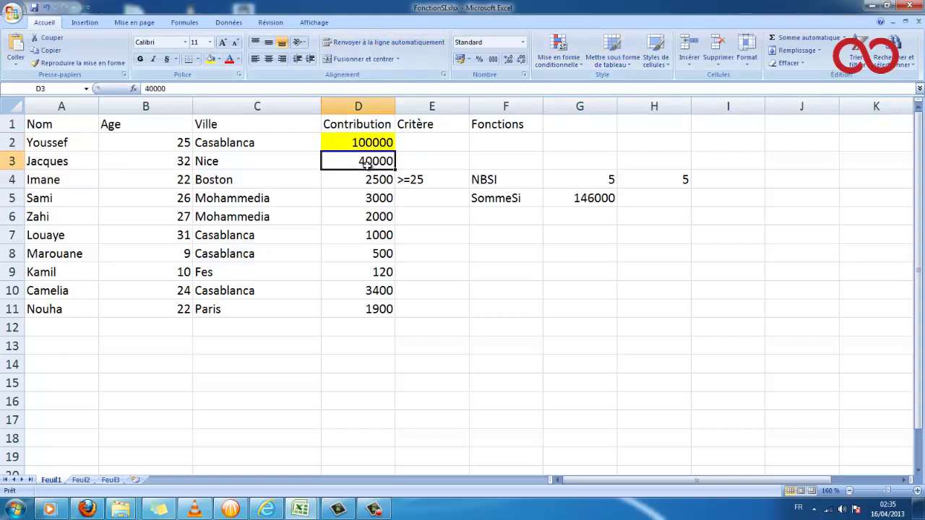
left_click(210, 60)
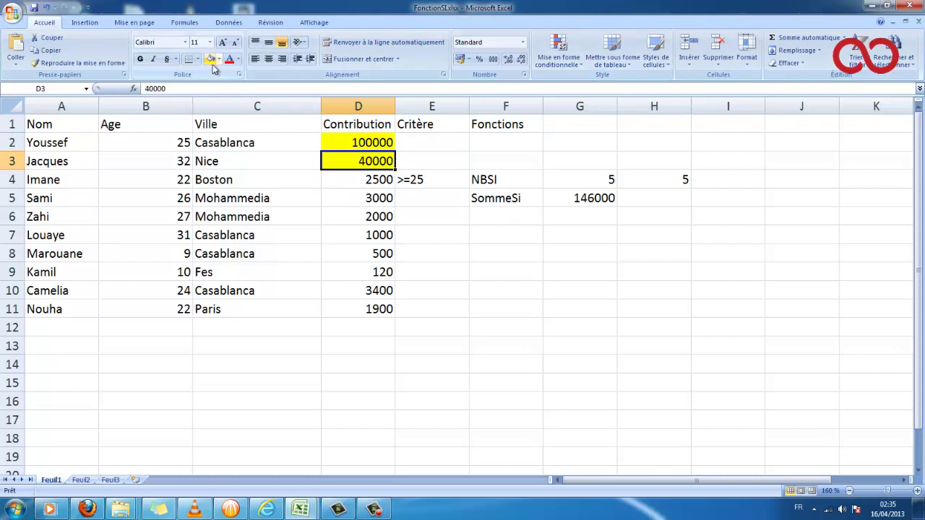
left_click(379, 200)
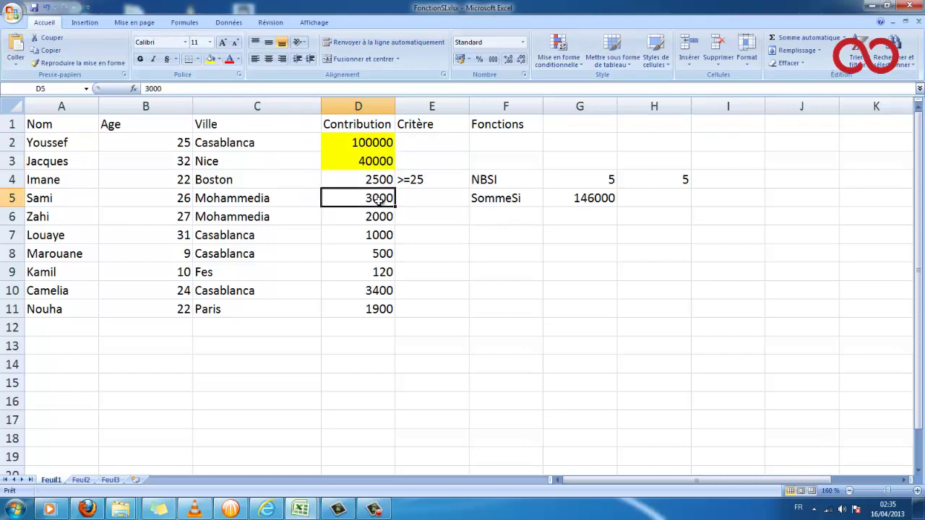
left_click(211, 59)
left_click(379, 219)
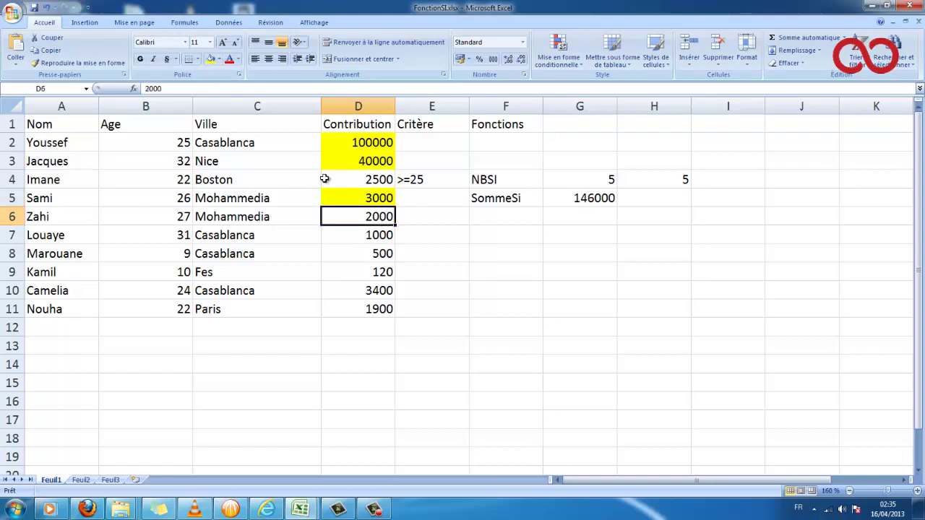
left_click(210, 59)
left_click(372, 250)
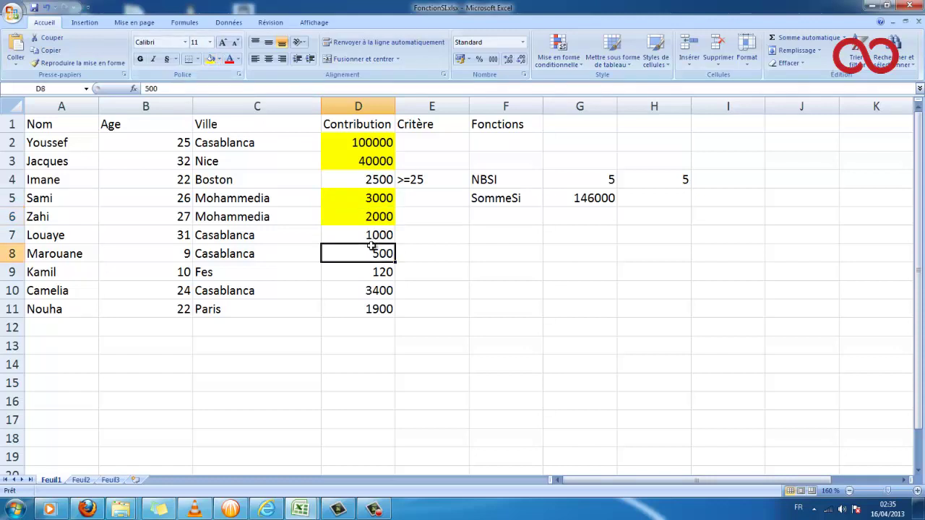
left_click(353, 233)
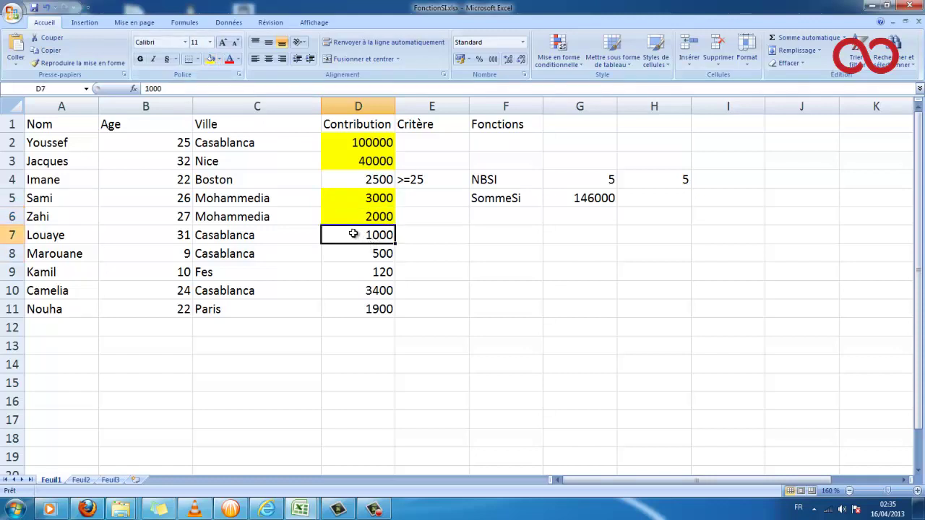
left_click(210, 59)
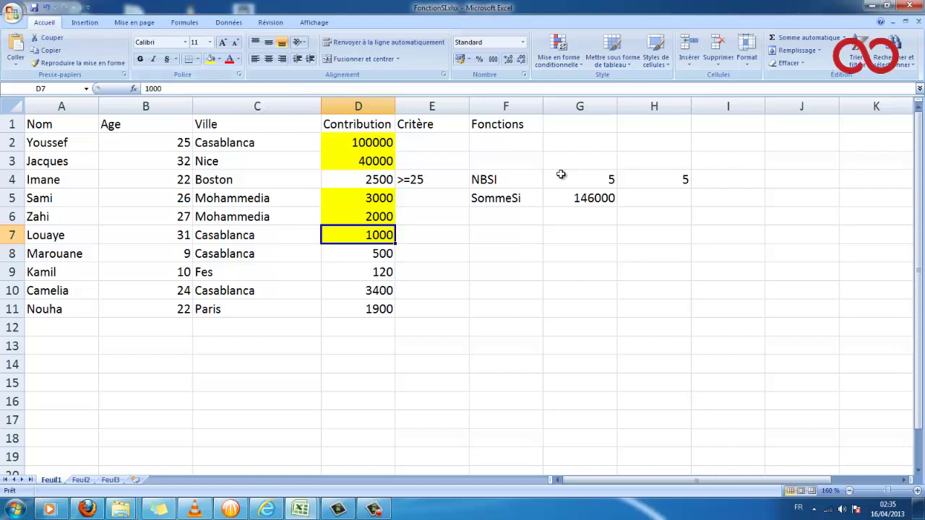
left_click(650, 199)
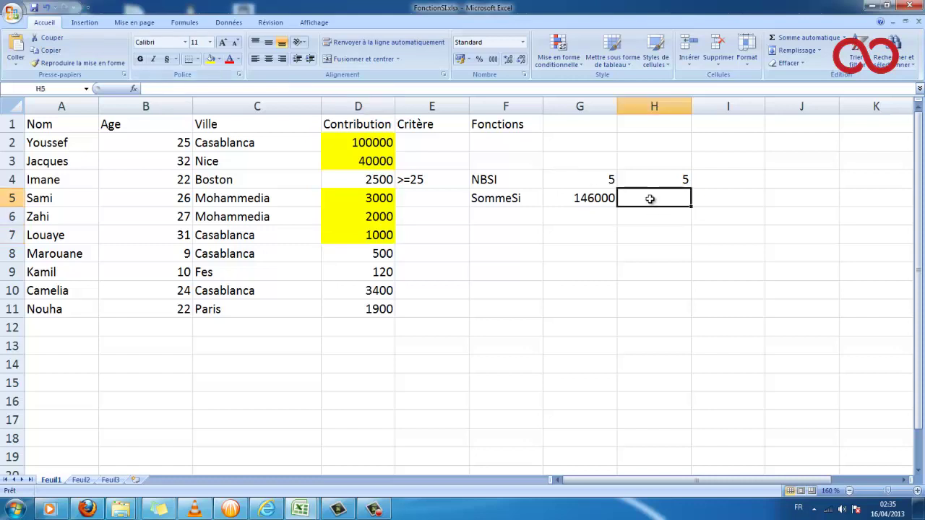
double_click(650, 199)
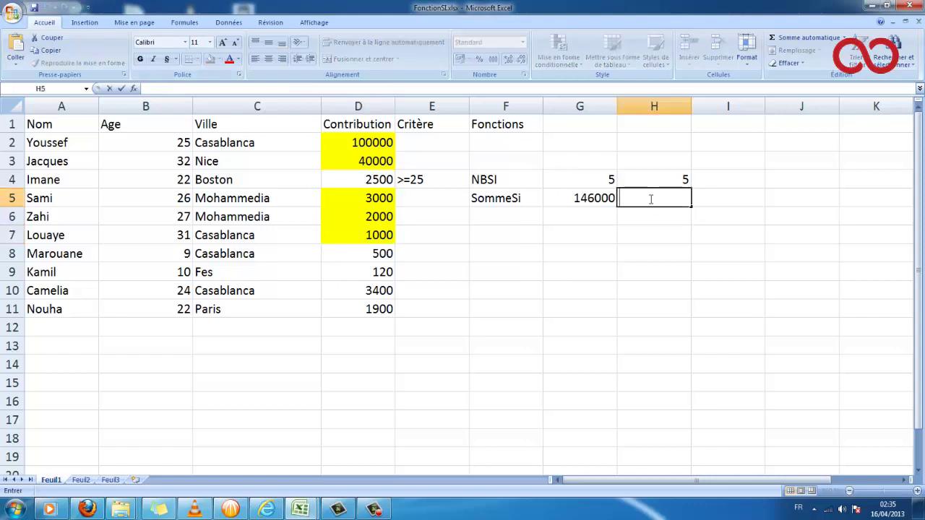
Label cell F6 as MoyenneSi.
left_click(490, 213)
type("Mo")
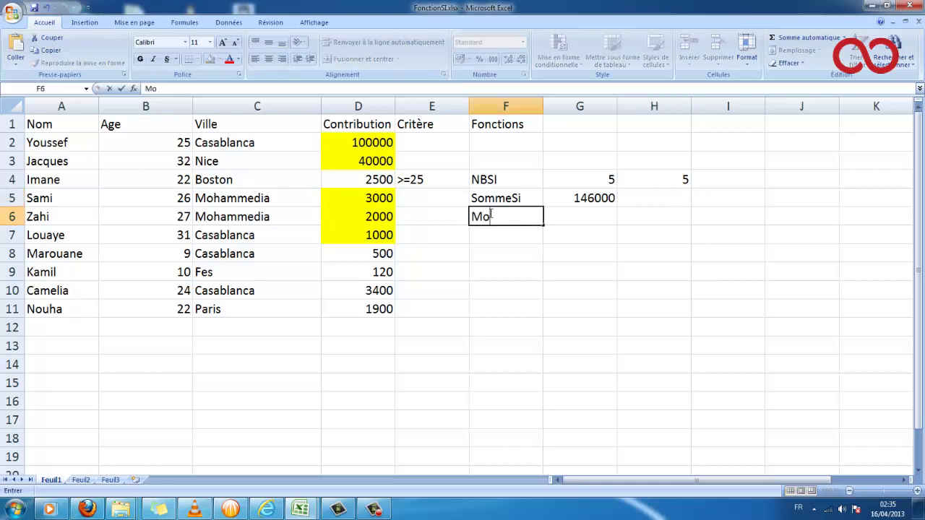
type("yenneSi")
key("Tab")
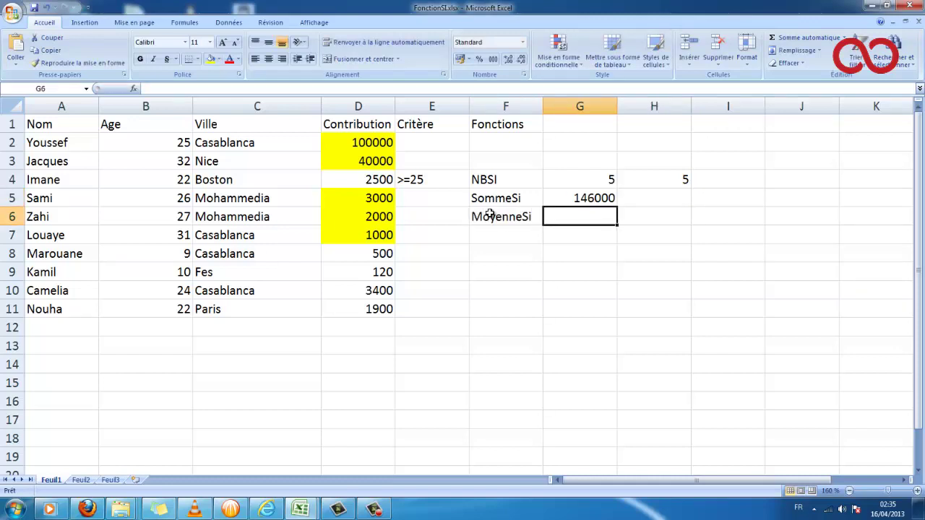
Enter =MOYENNE.SI(B:B;E4) in G6.
type("=Moyenne.")
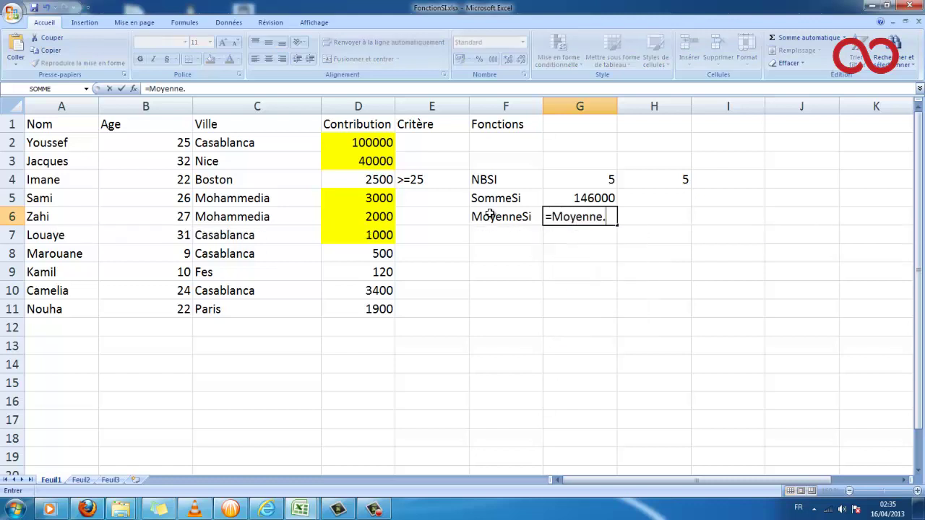
type("Si(")
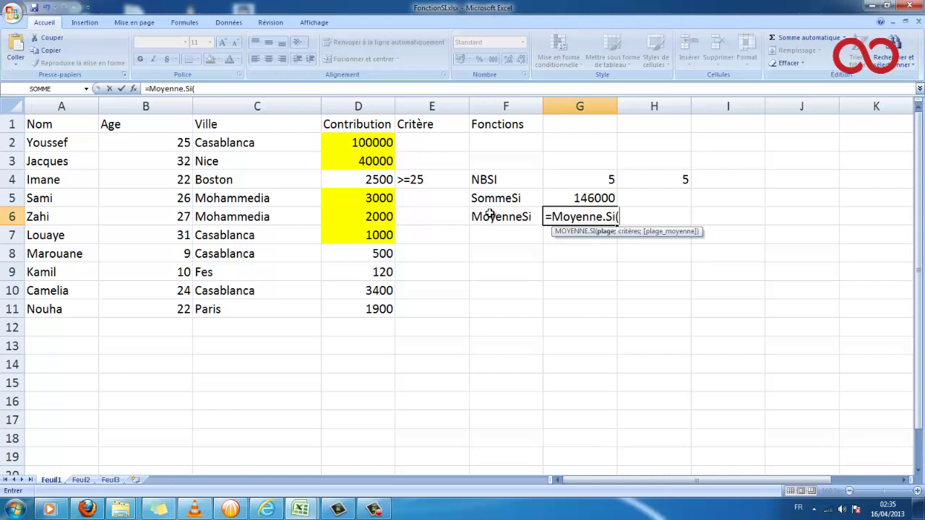
type("E5")
key("BackSpace")
type("4")
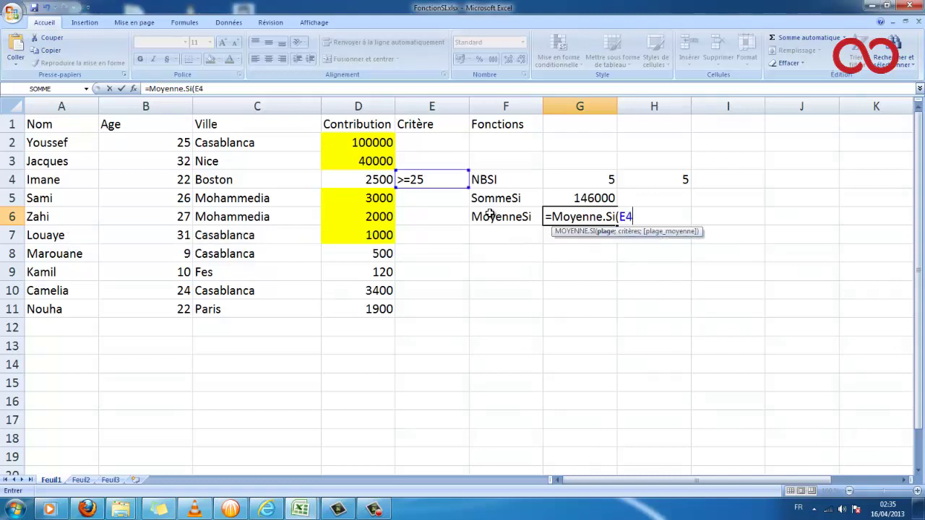
key("BackSpace")
key("BackSpace")
type("B:")
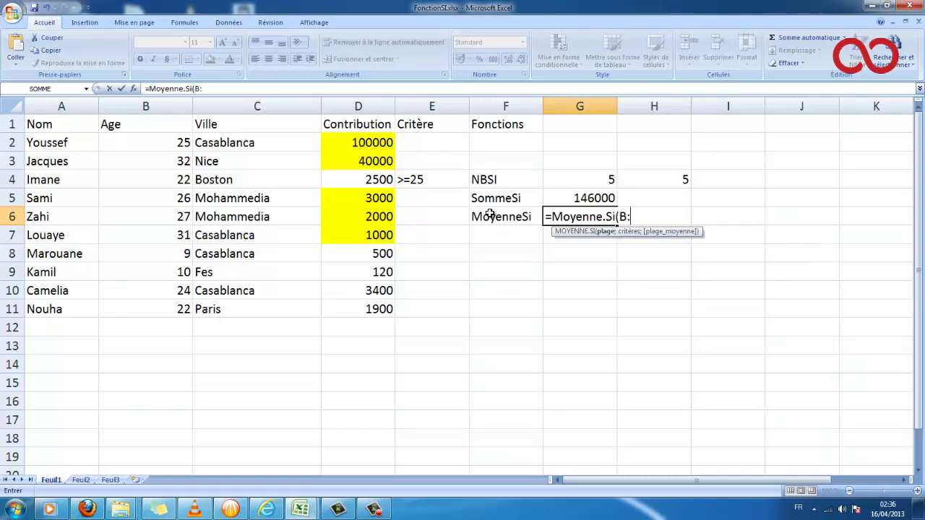
type("B;E")
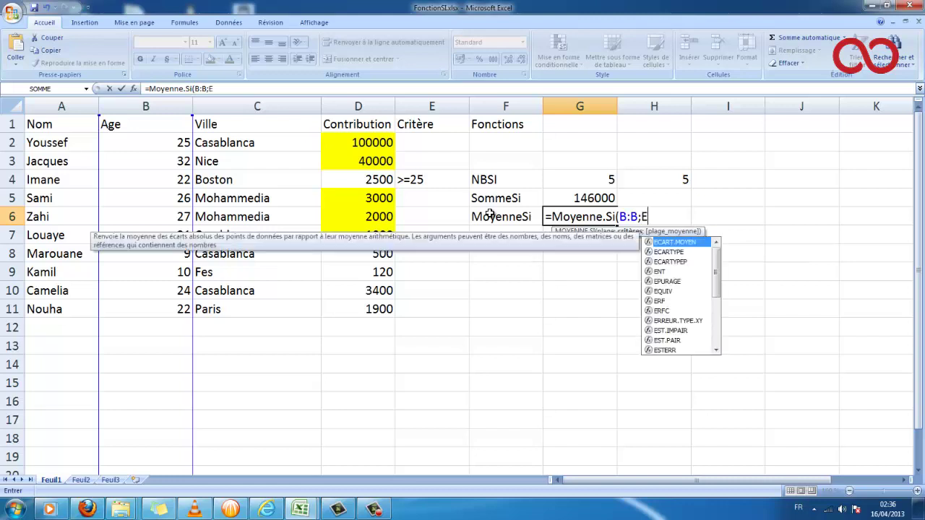
type("3")
key("BackSpace")
type("4)")
key("Return")
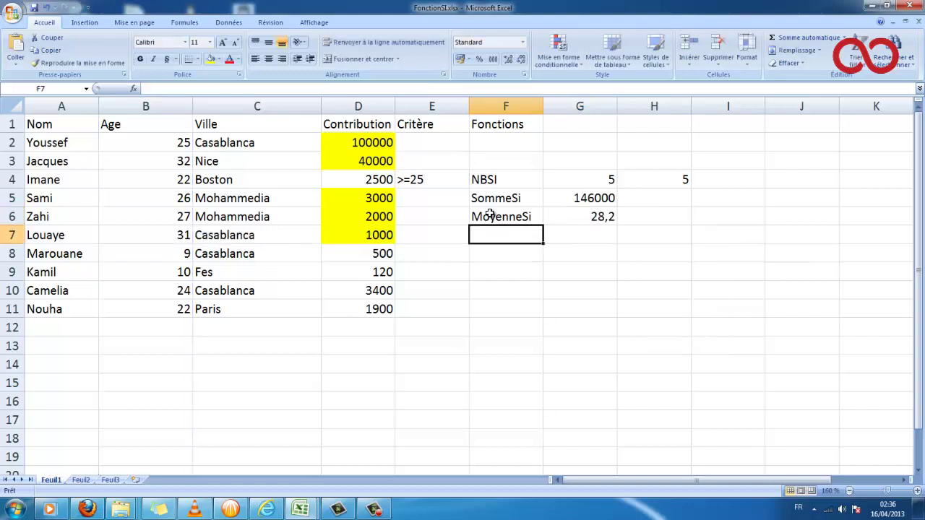
Add D:D as the average range so G6 returns 29200.
double_click(597, 220)
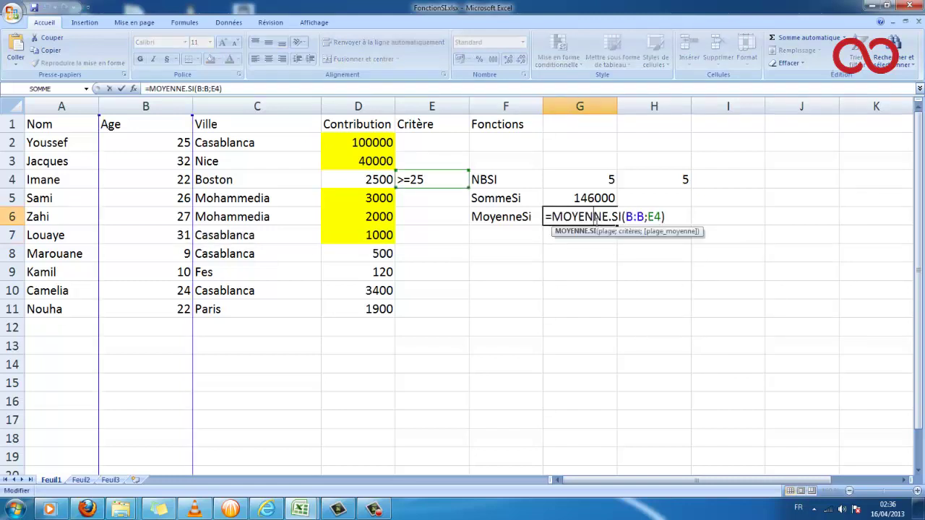
left_click(660, 216)
type(";")
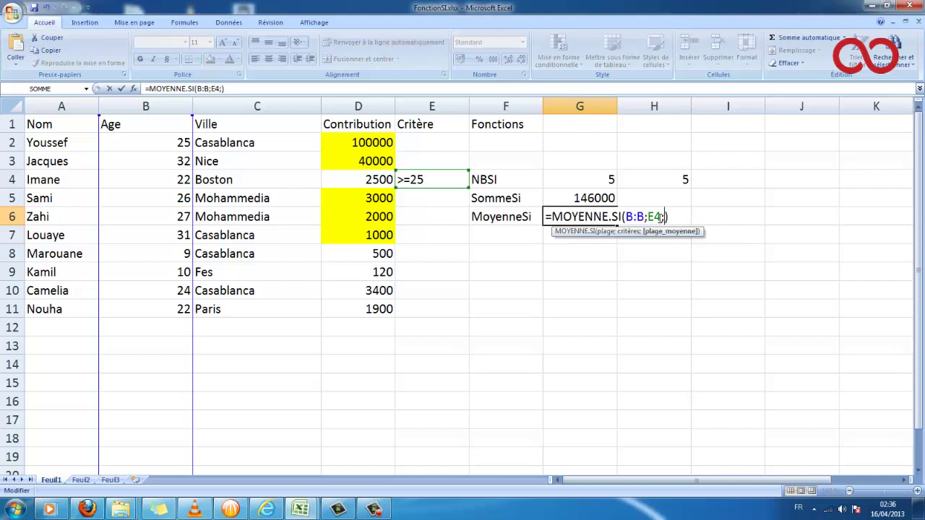
type("D:D")
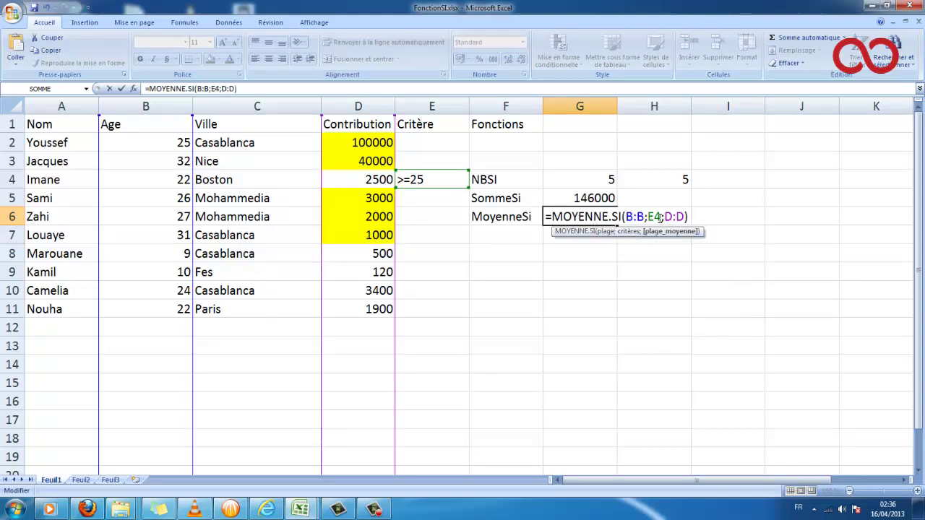
key("Return")
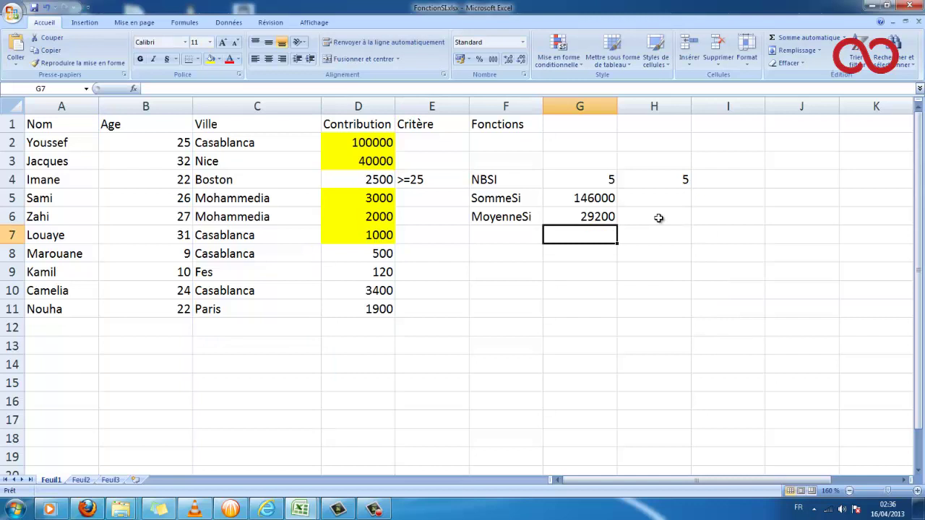
left_click(489, 232)
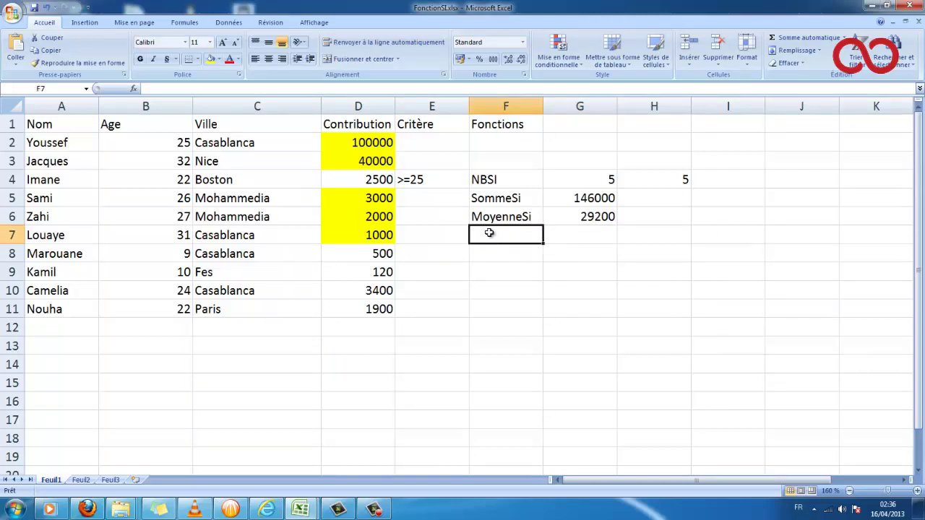
Label cell F8 as NBSIENS.
key("Return")
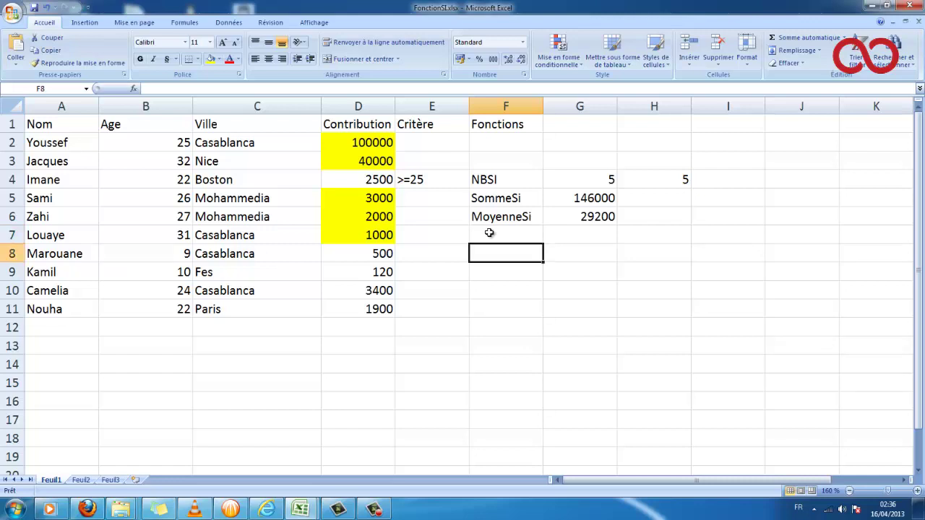
type("N")
key("BackSpace")
type("N")
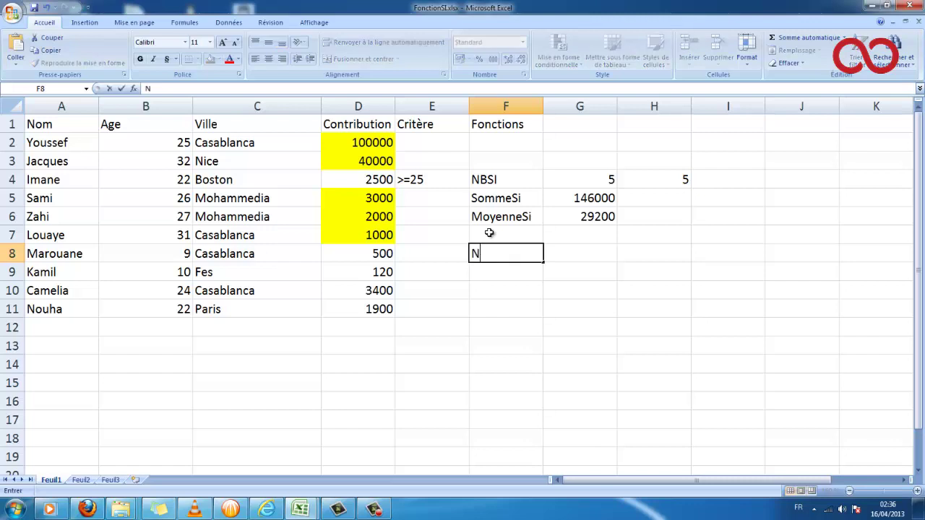
type("BSIENS")
key("Return")
Enter =NB.SI.ENS(B:B;E4;C:C;"Casablanca") in G8, returning 2.
key("Up")
key("Right")
type("=Nb")
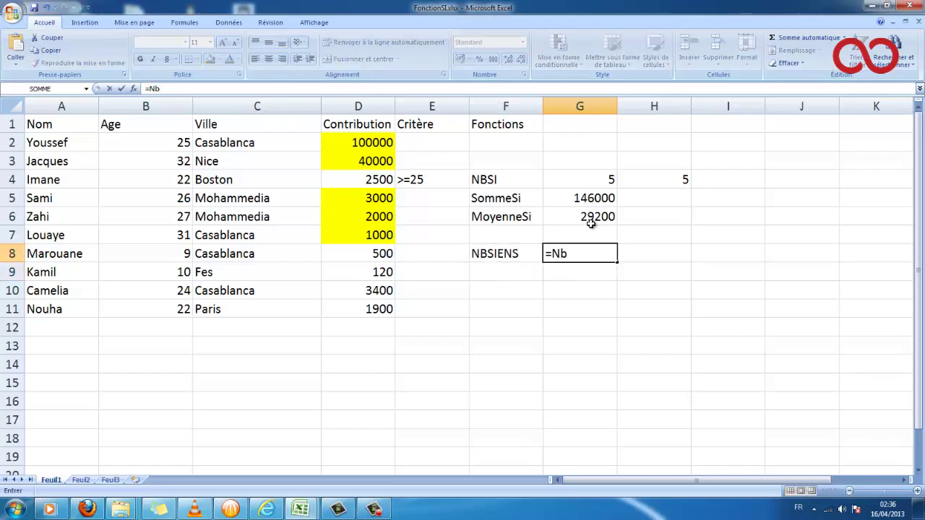
type(".si.ens(")
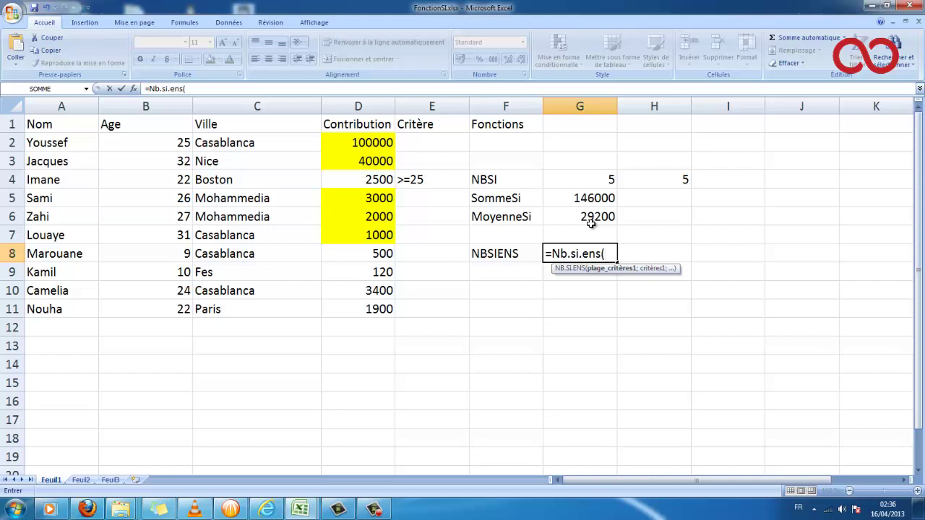
type("B:B;")
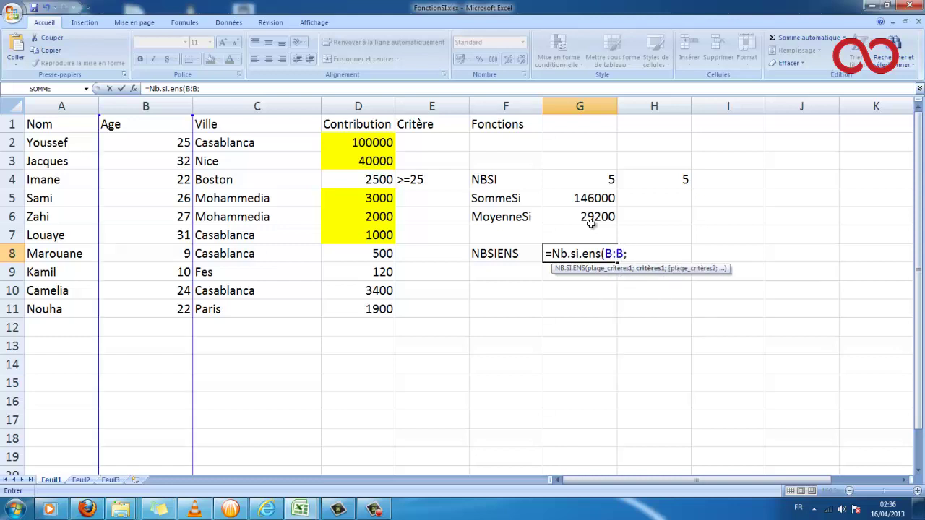
type("E2")
key("BackSpace")
type("4")
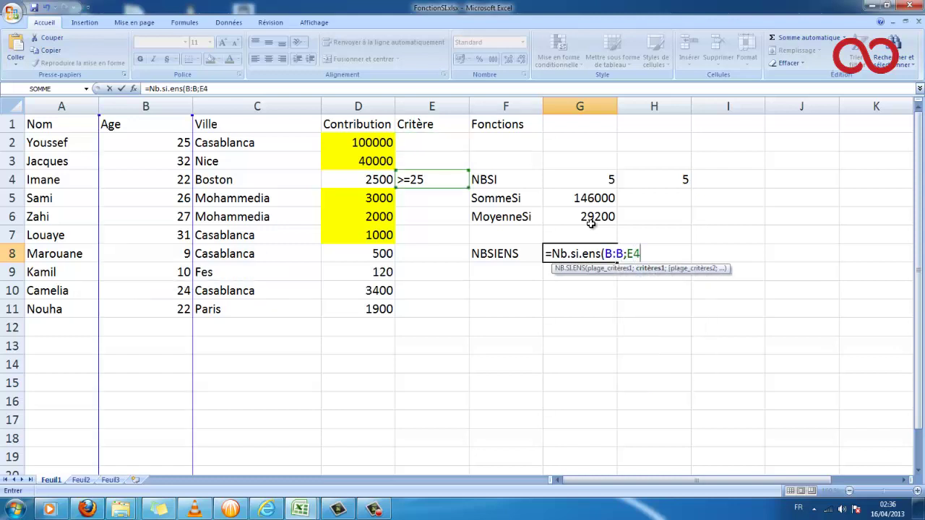
type(";")
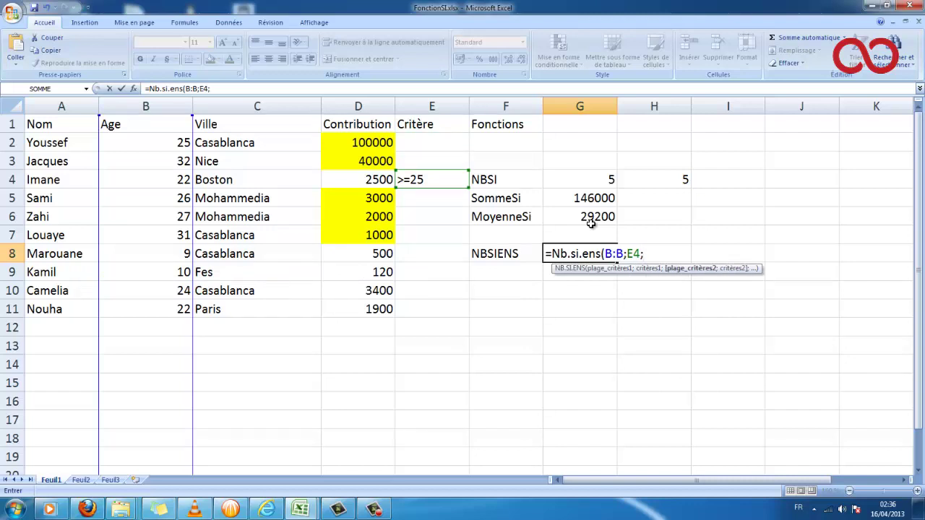
type("C")
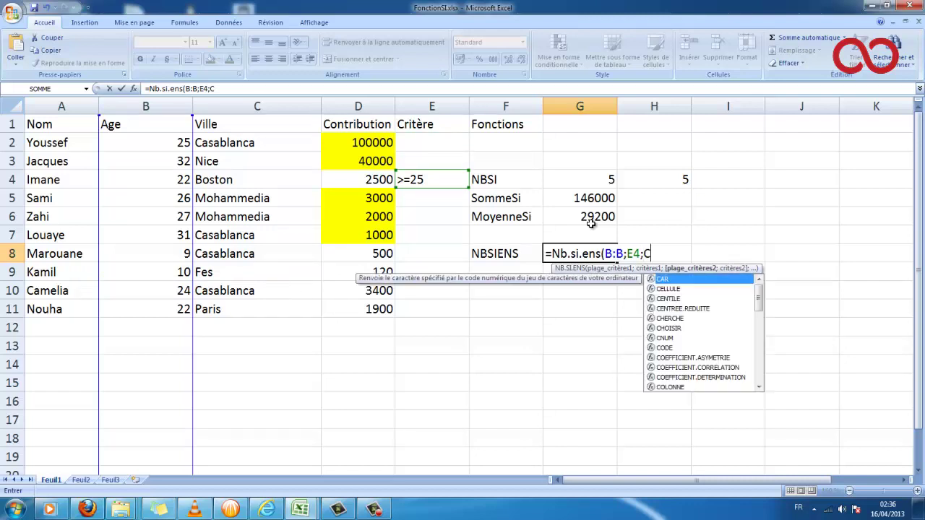
type(":C;\"")
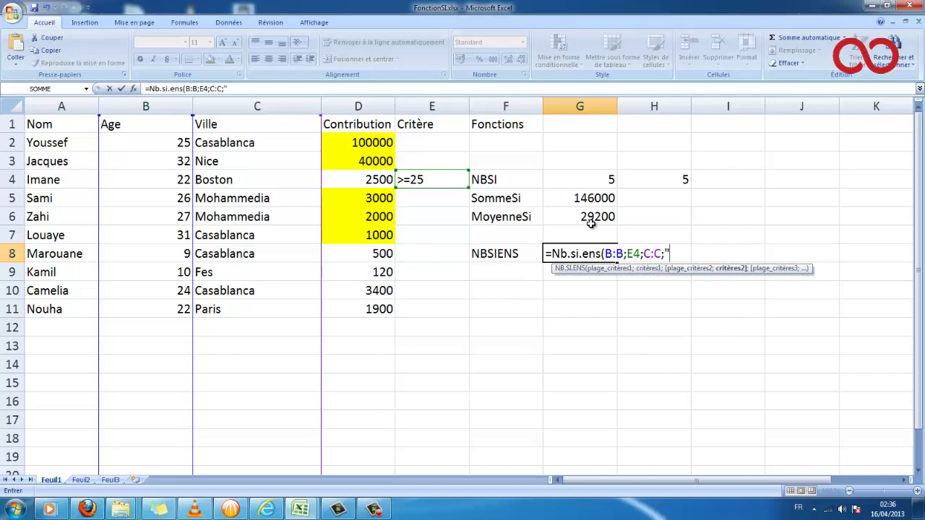
type("Casabl")
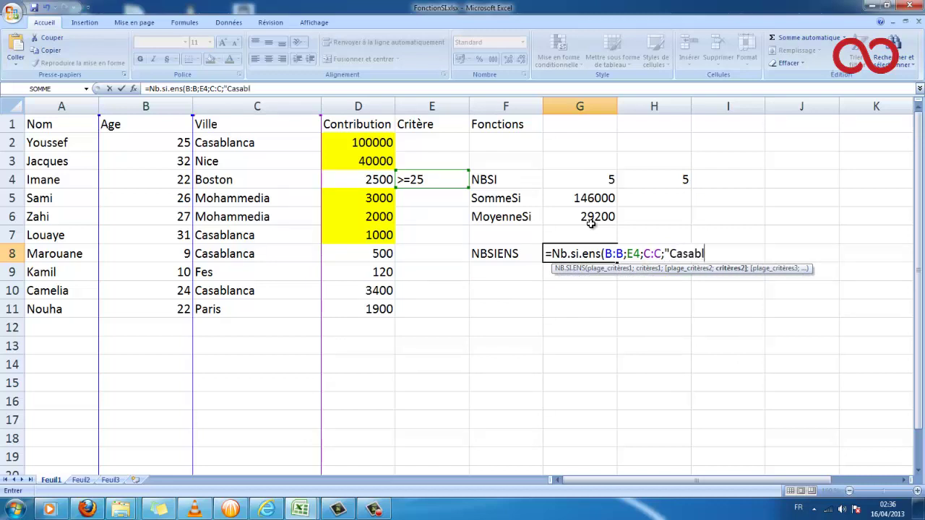
type("anca\")")
key("Return")
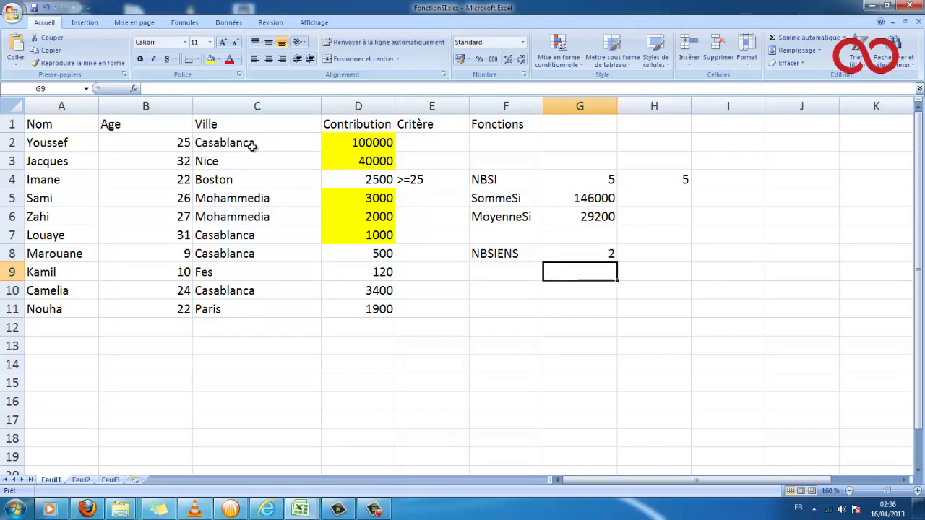
Fill B2:C2 and B7:C7 yellow to mark the two counted Casablanca residents.
left_click_drag(251, 146, 184, 145)
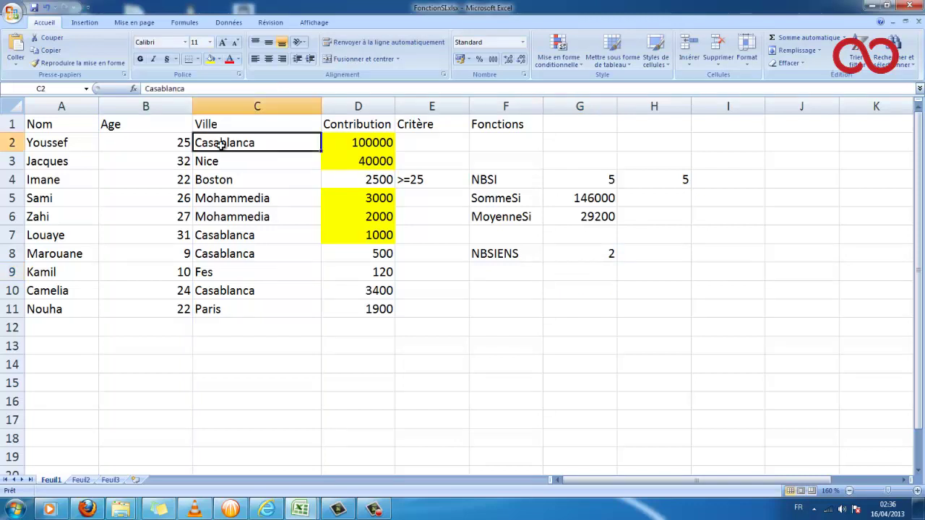
left_click(211, 58)
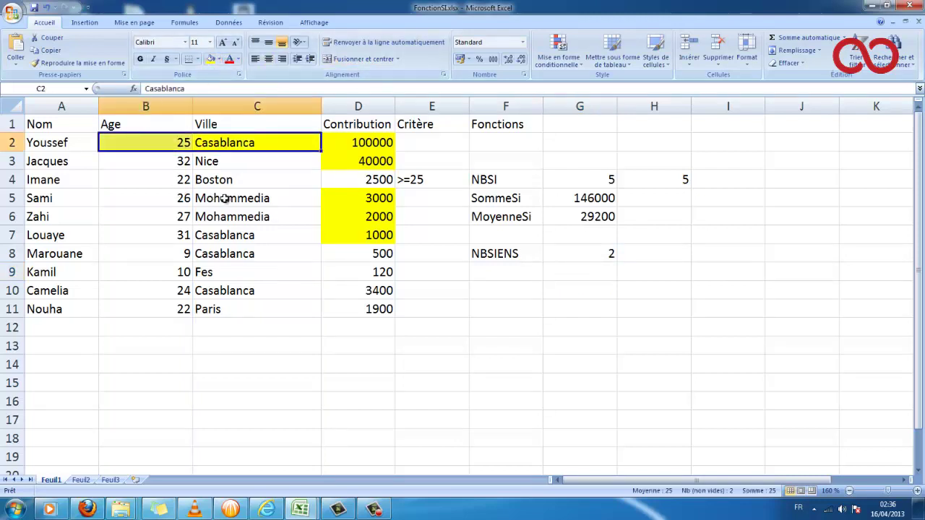
left_click(245, 238)
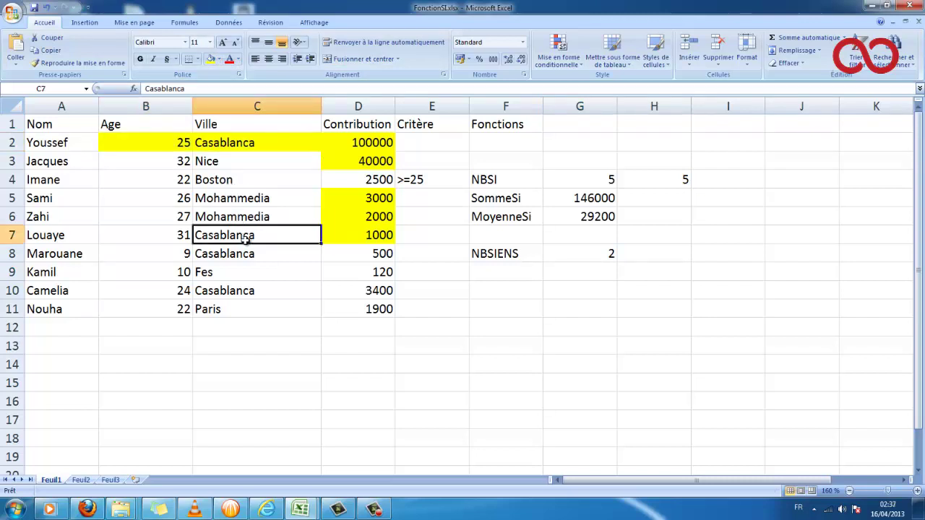
left_click_drag(245, 238, 153, 227)
left_click(246, 255)
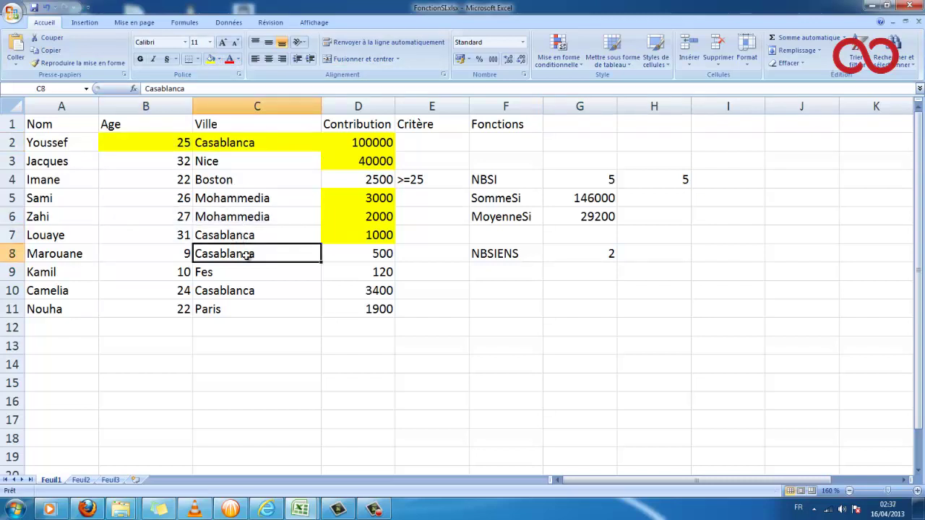
left_click_drag(258, 238, 150, 234)
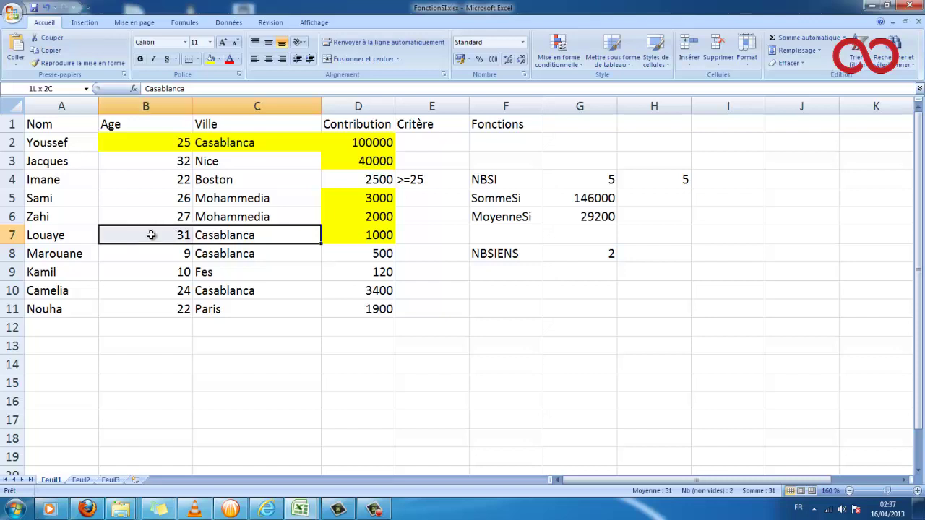
left_click(209, 60)
double_click(591, 253)
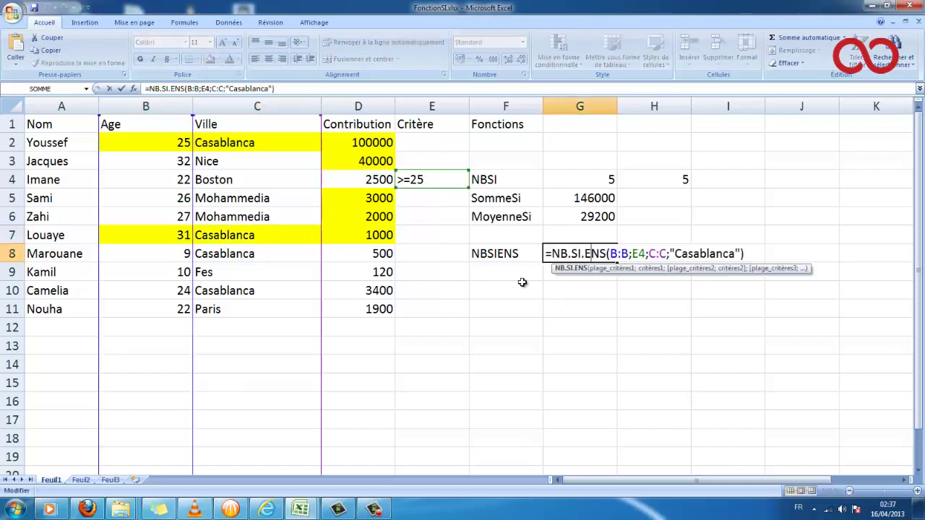
key("Return")
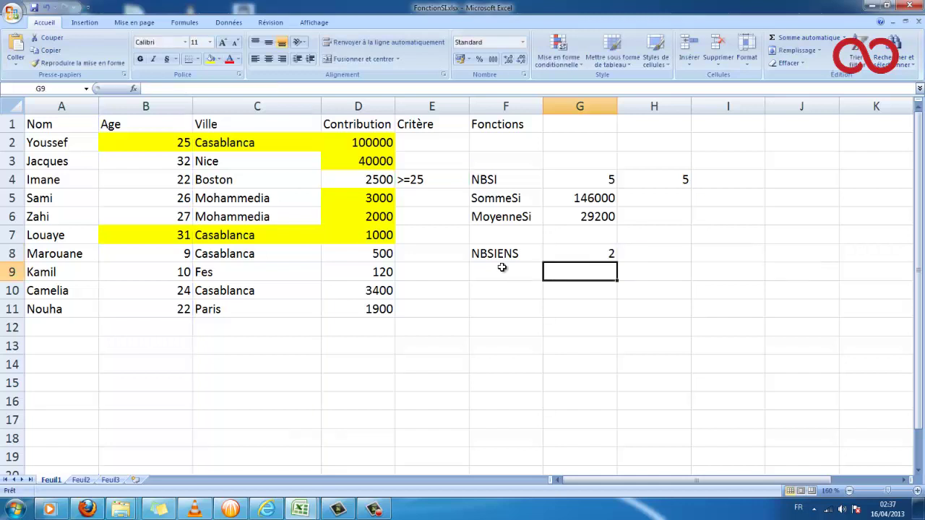
Label cell F9 as SommeSiens.
left_click(497, 268)
type("Somme")
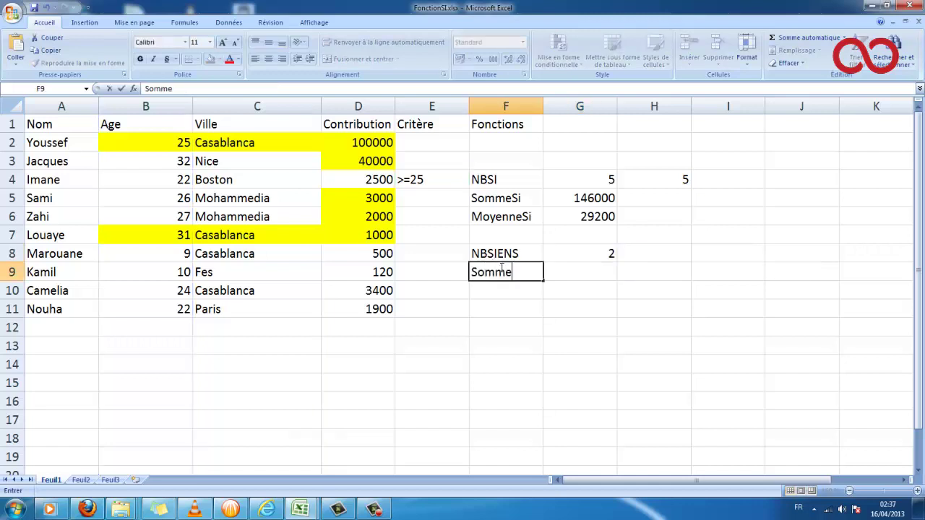
type("Siens")
key("Return")
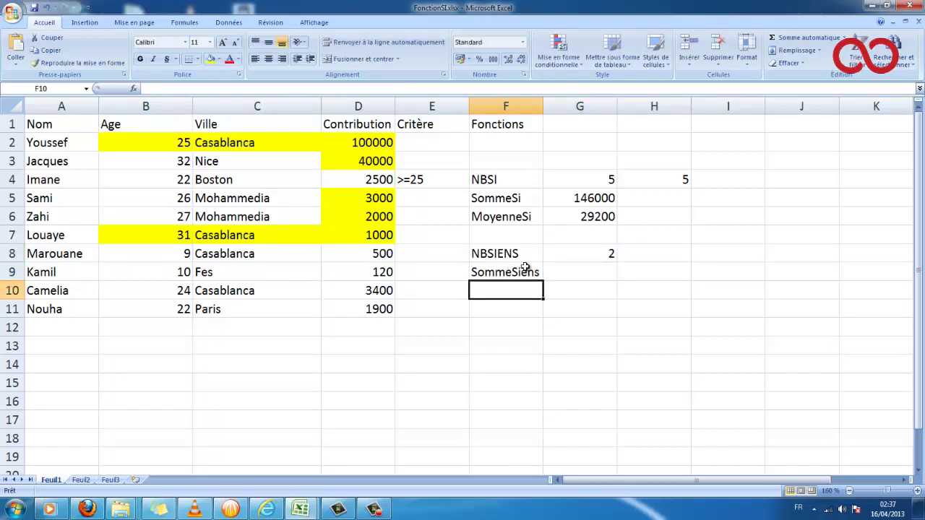
Enter =SOMME.SI.ENS(D:D;B:B;E4;C:C;"Casablanca") in G9, returning 101000.
left_click(578, 277)
type("=So")
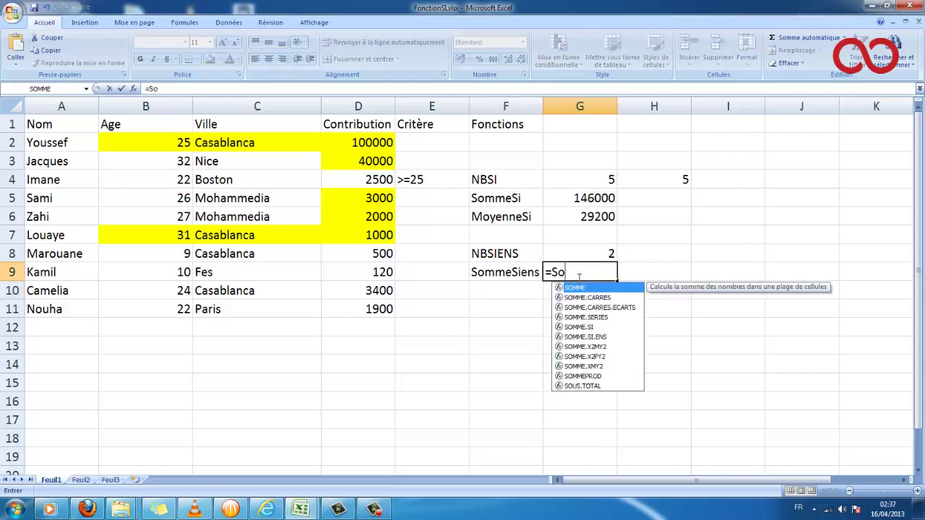
type("mme.s")
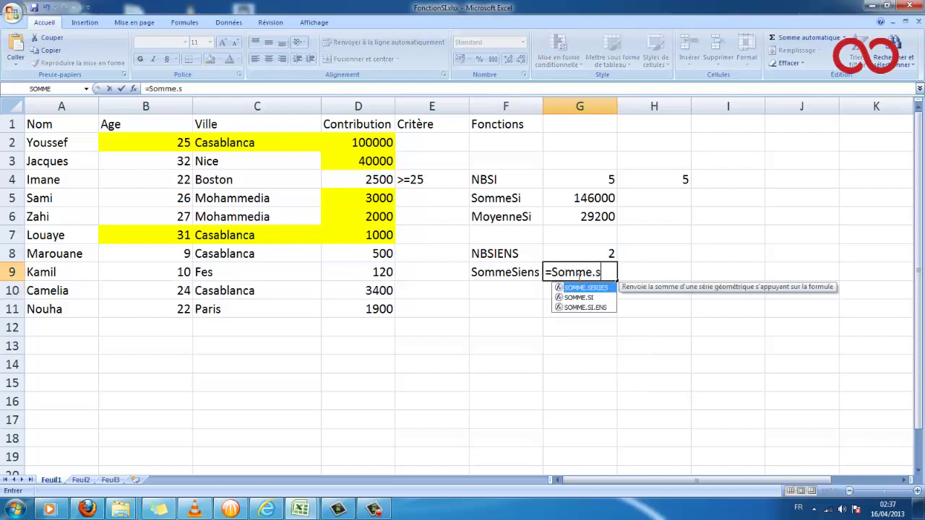
type("i.en")
key("BackSpace")
key("BackSpace")
key("BackSpace")
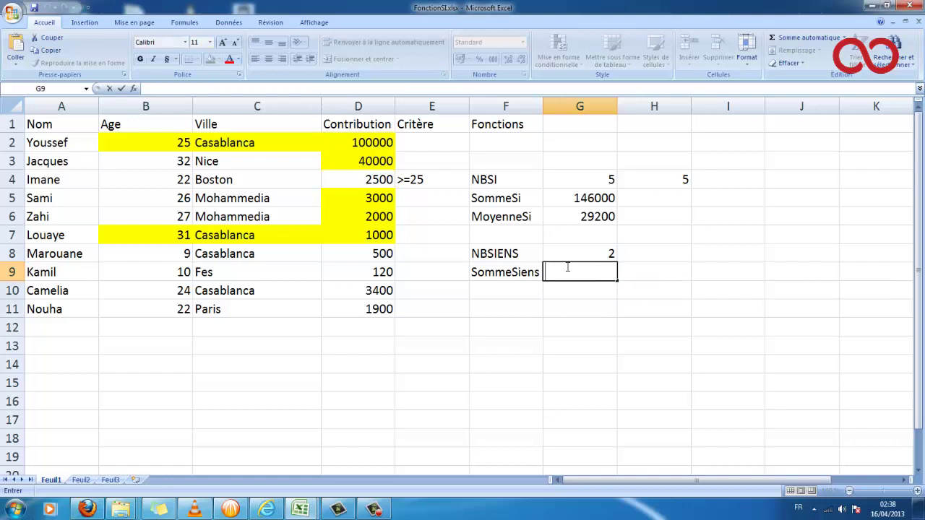
type("=Somme")
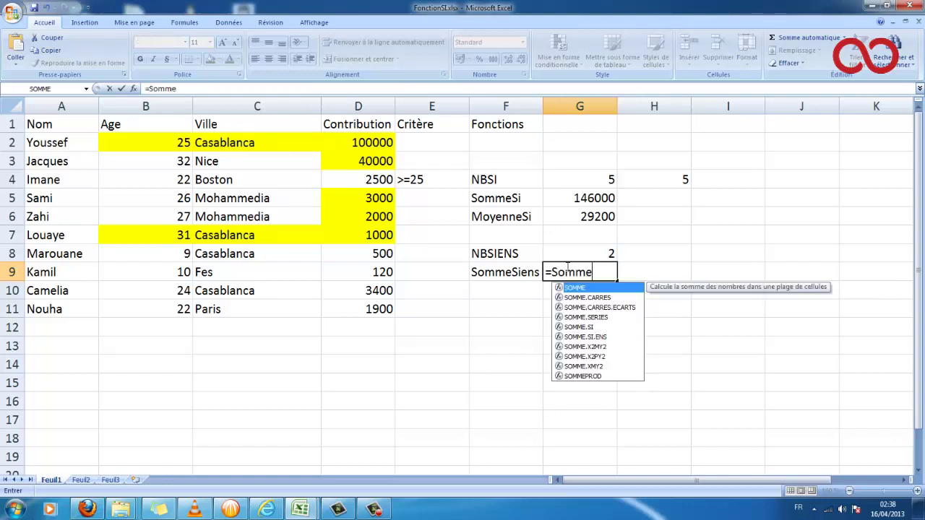
type("(")
key("BackSpace")
type(".si.")
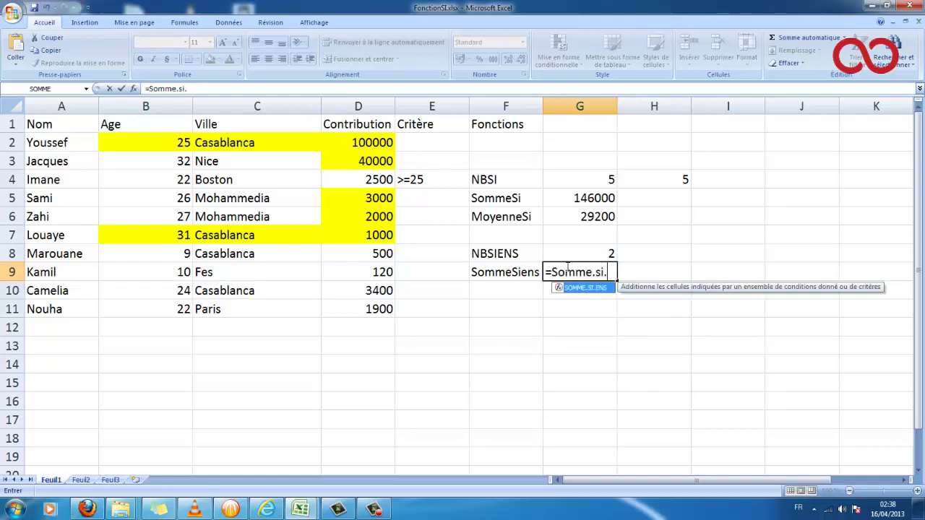
type("ens(")
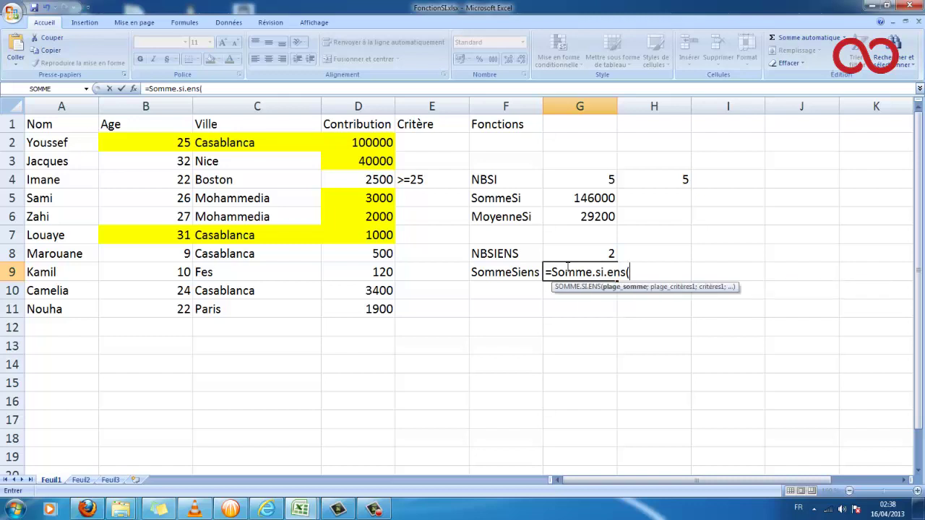
type("D:D")
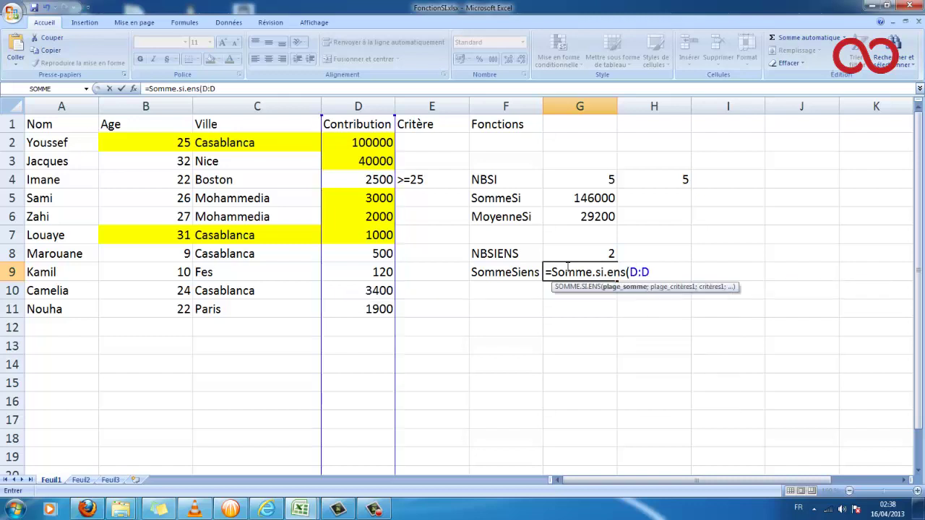
type(";")
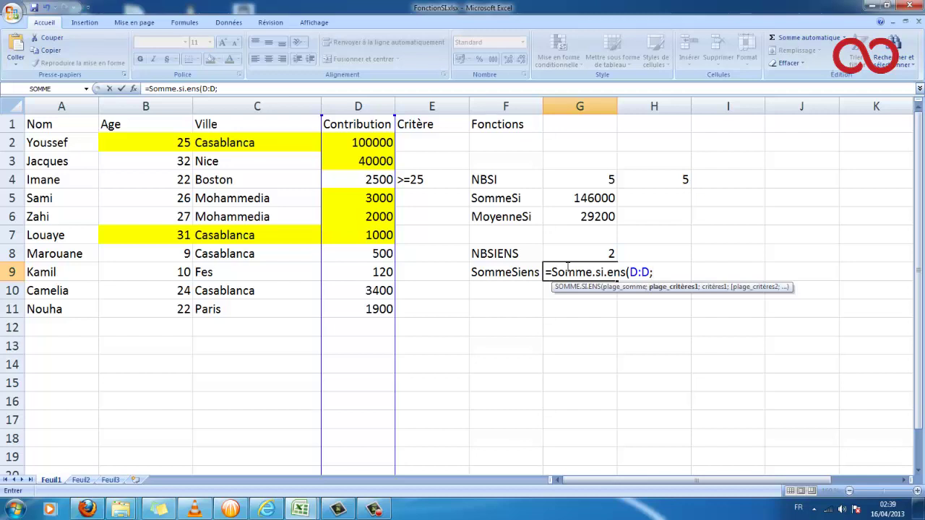
type("B")
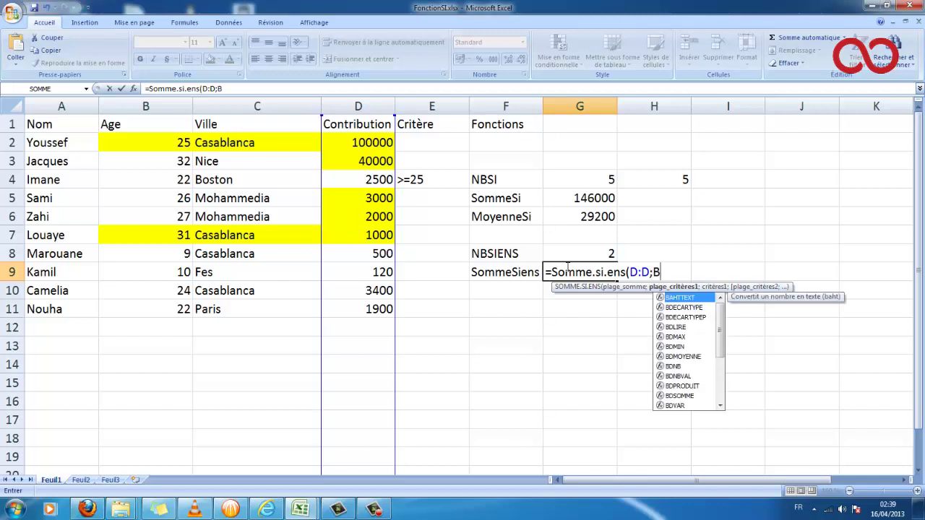
type(":B")
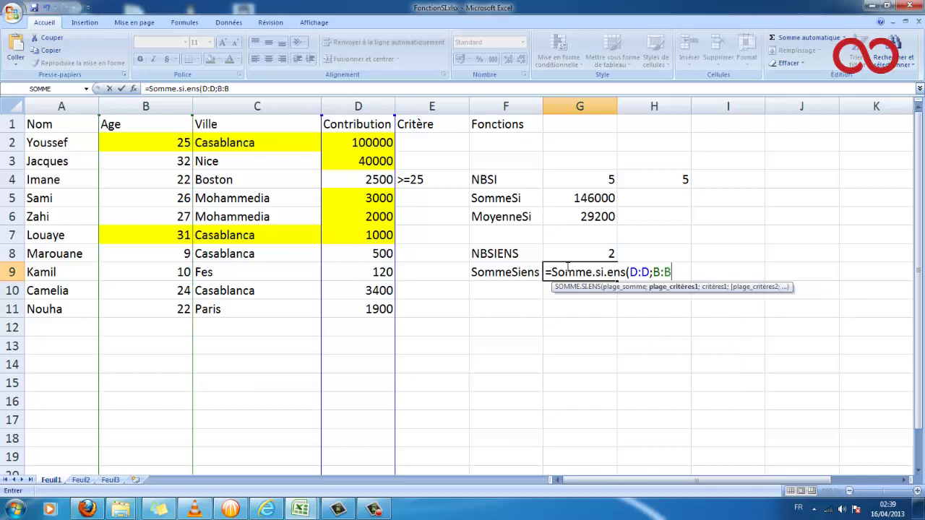
type(";e")
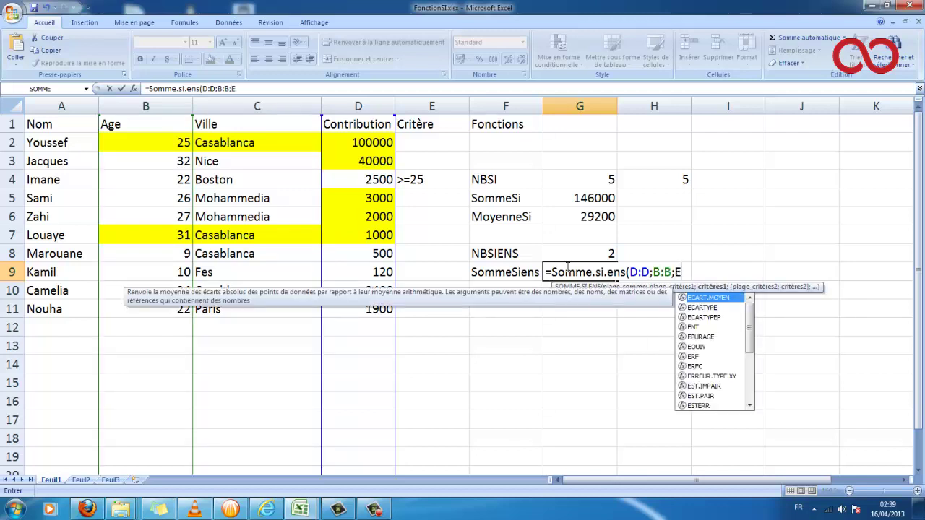
type("4;")
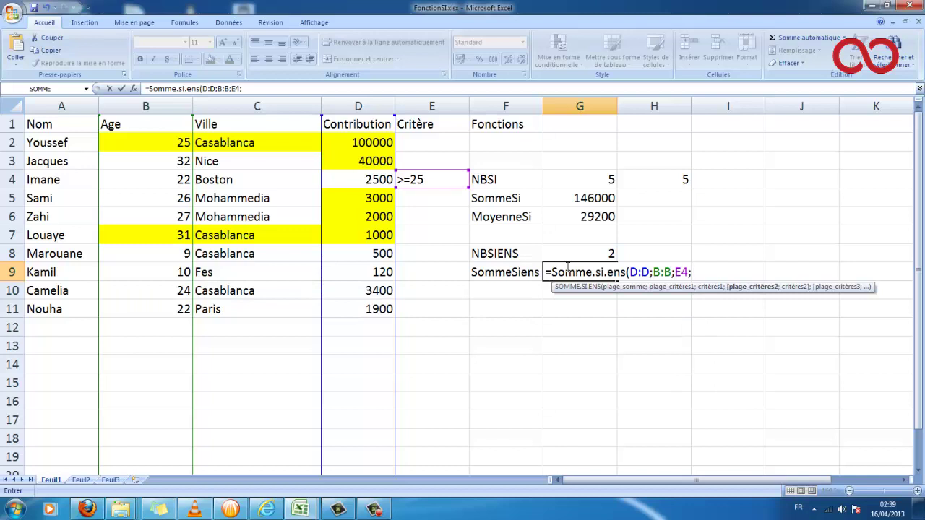
type("C:C;")
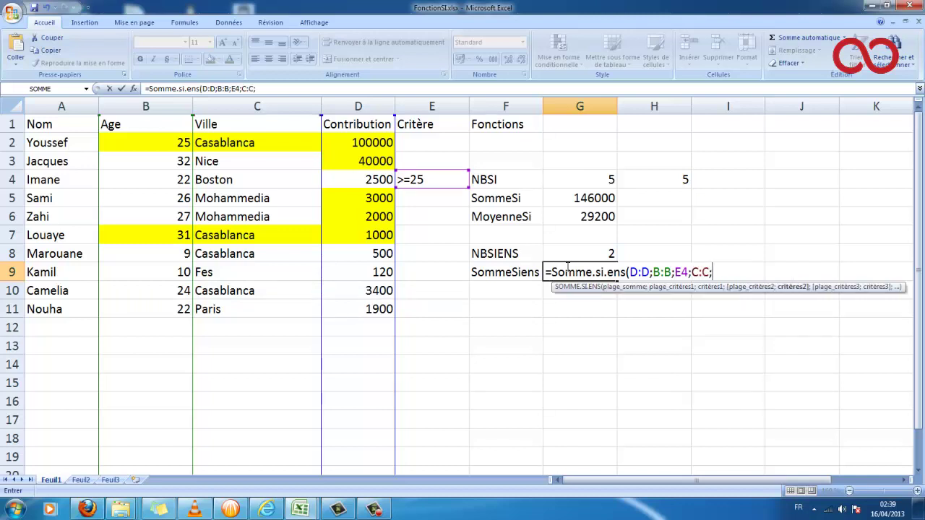
type("\"")
type("Casablanc")
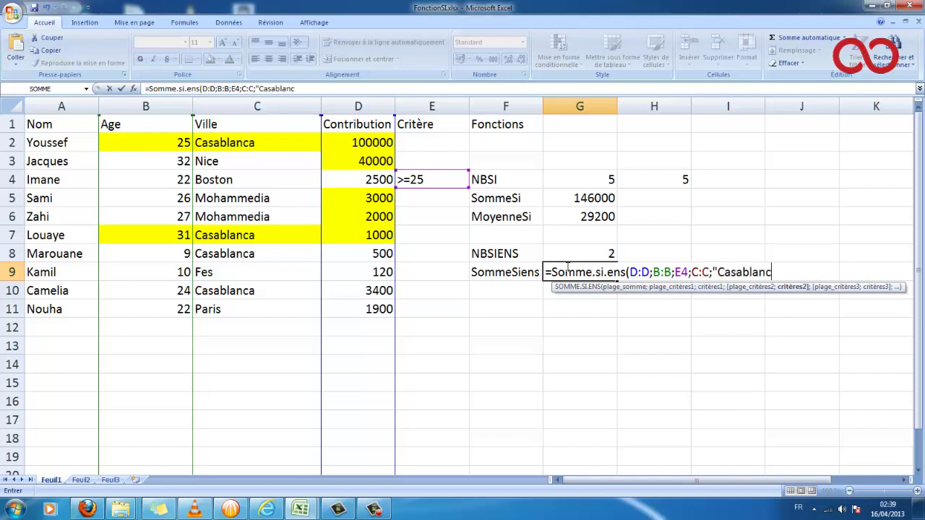
type("a\")")
key("Return")
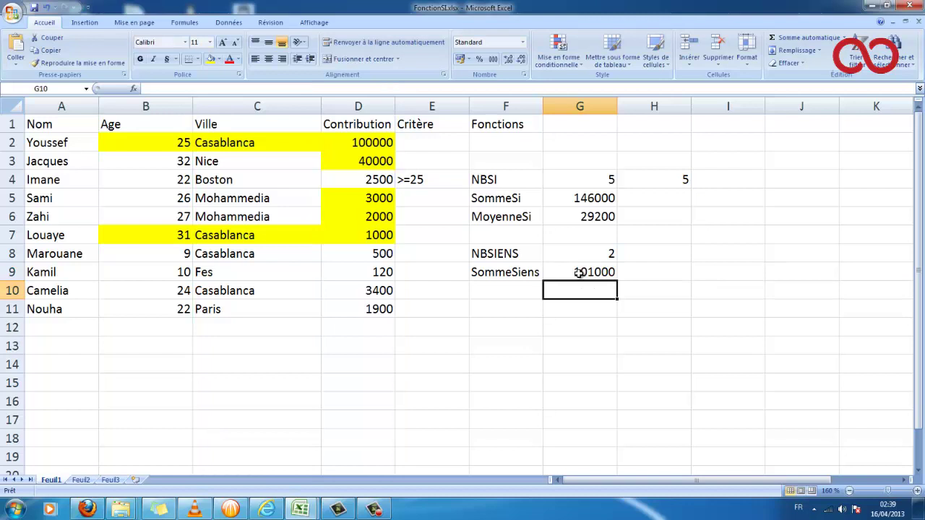
left_click(358, 144)
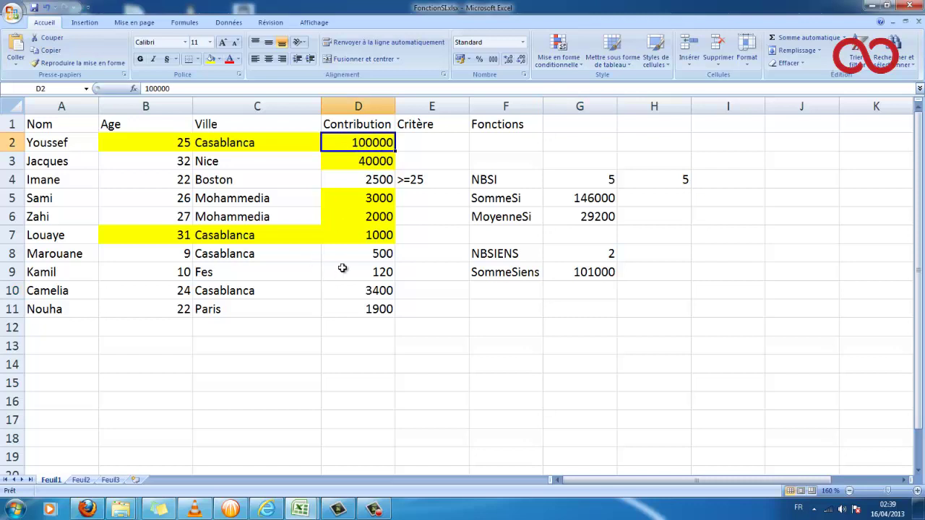
left_click(366, 235)
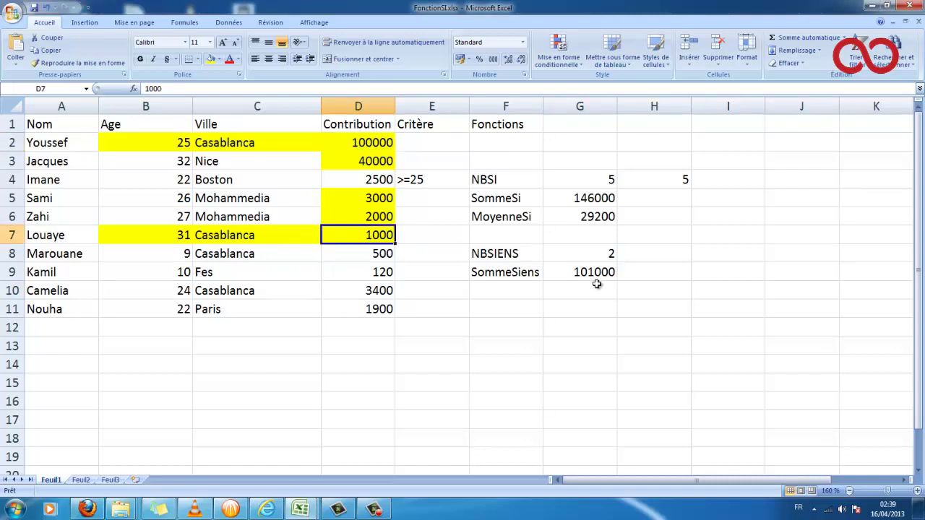
left_click(530, 290)
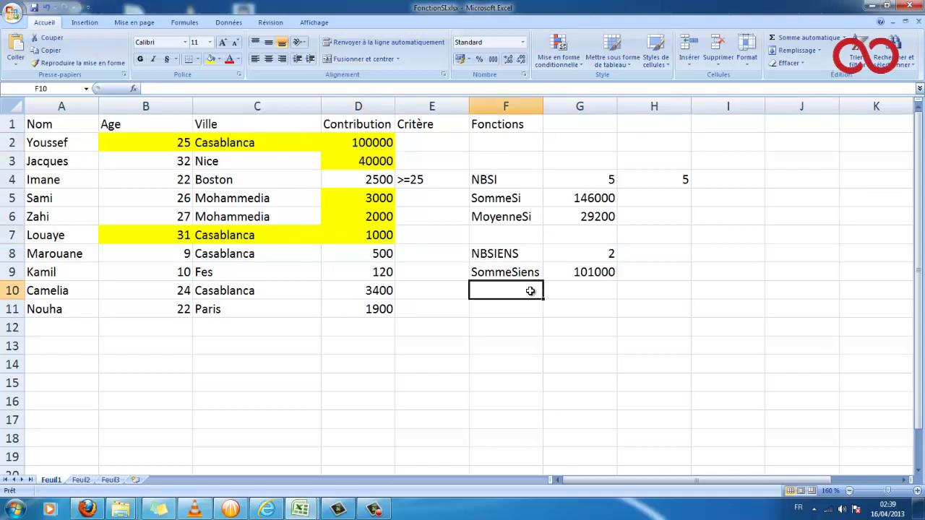
Label F10 MoyenneSiens and enter =MOYENNE.SI.ENS(D:D;B:B;E4;C:C;"Casablanca") in G10, returning 50500.
type("MoyenneSi")
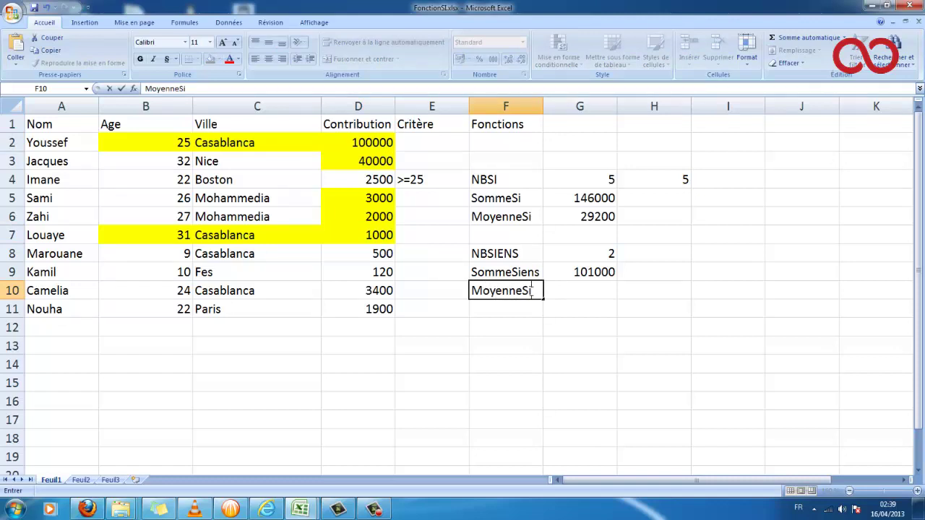
type("ens")
key("Tab")
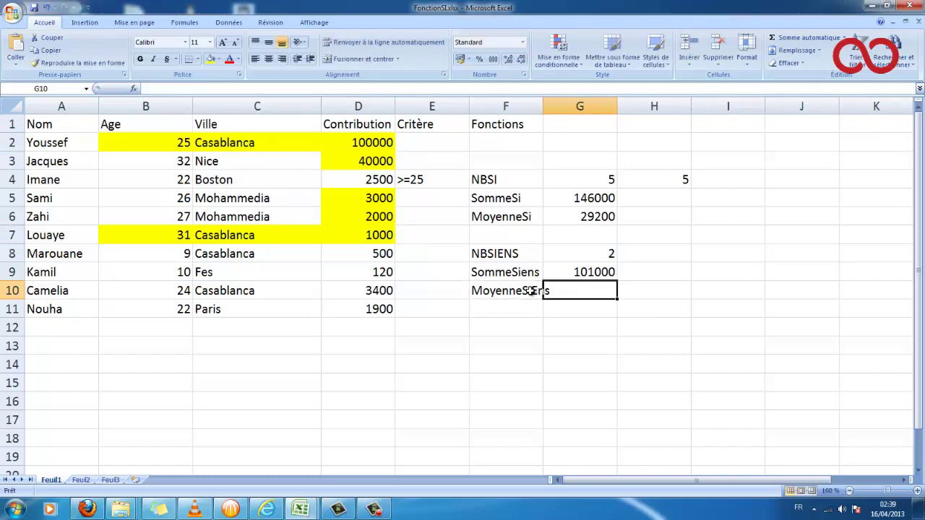
type("=Moyenne")
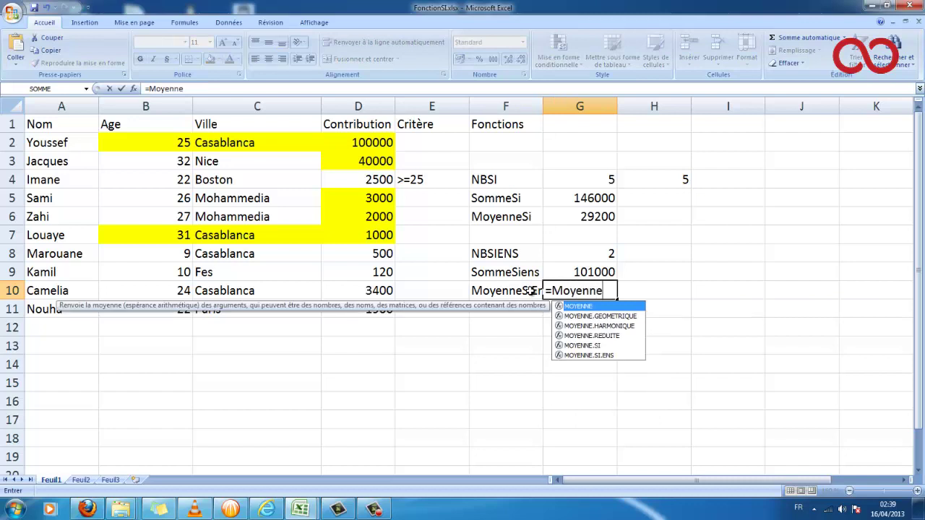
type(".si.ens")
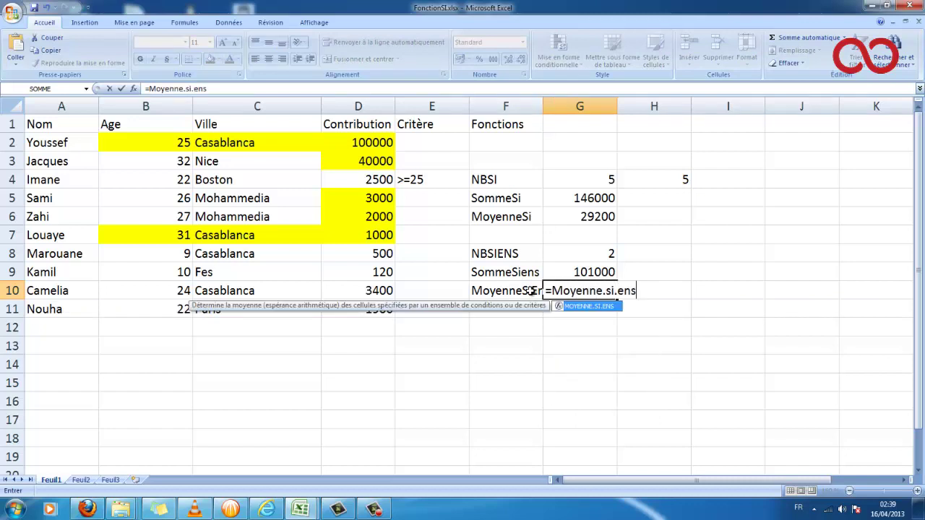
type("(D")
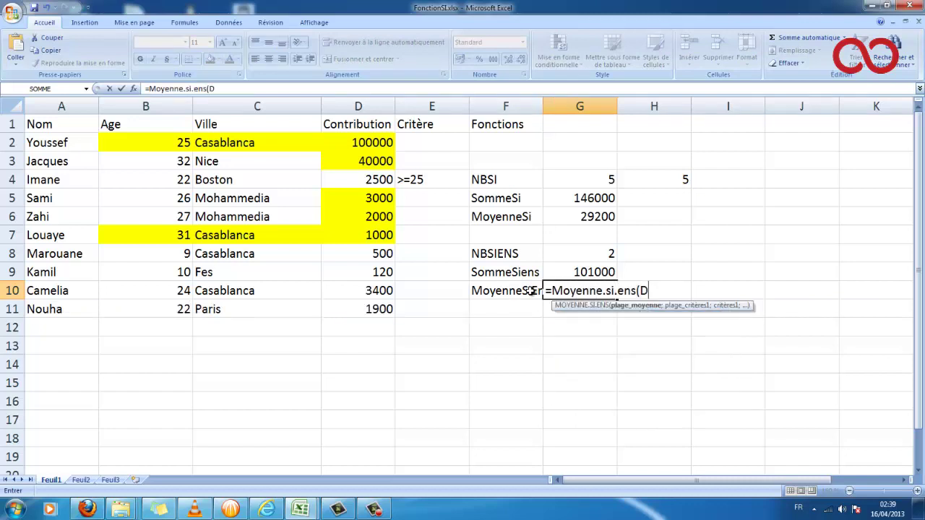
type(":D;")
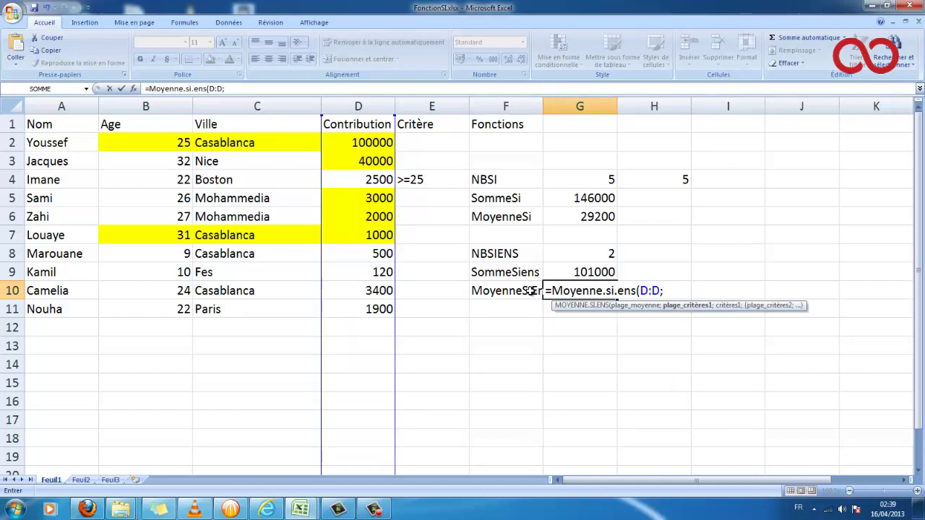
type("E")
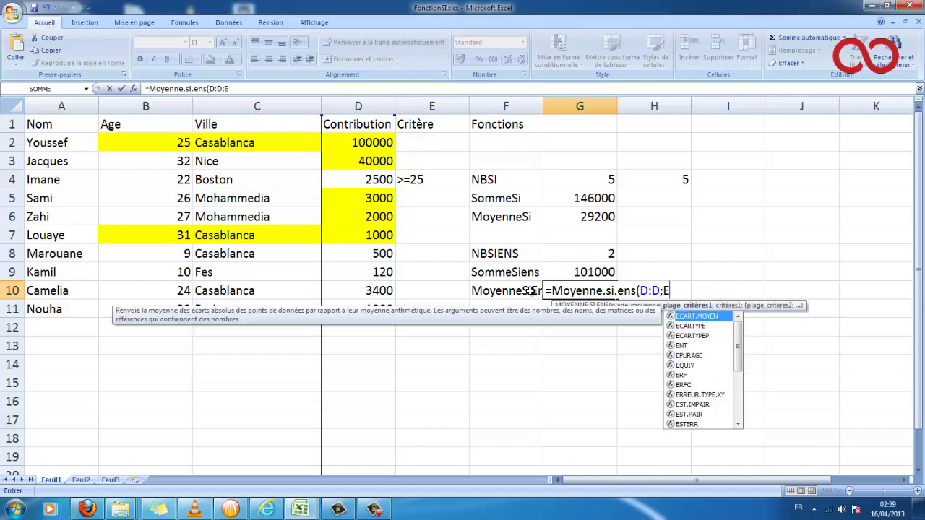
key("BackSpace")
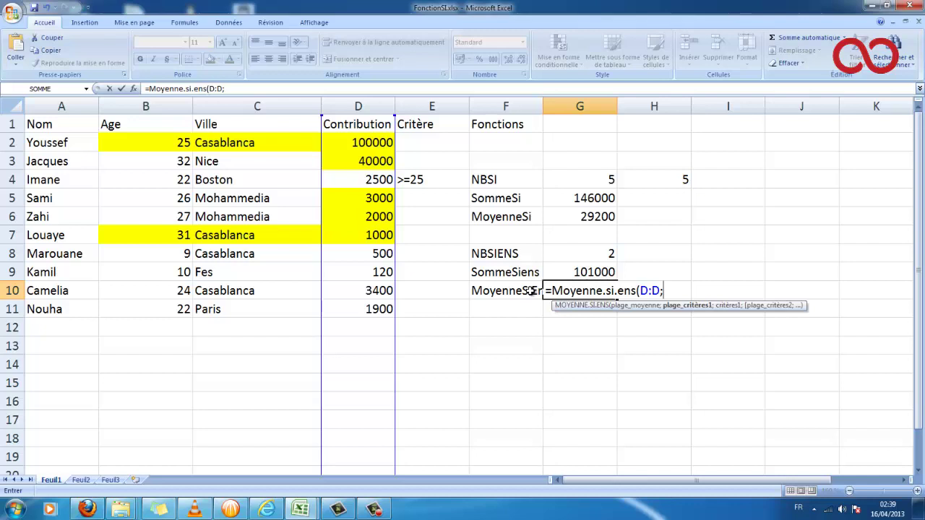
type("B:B;")
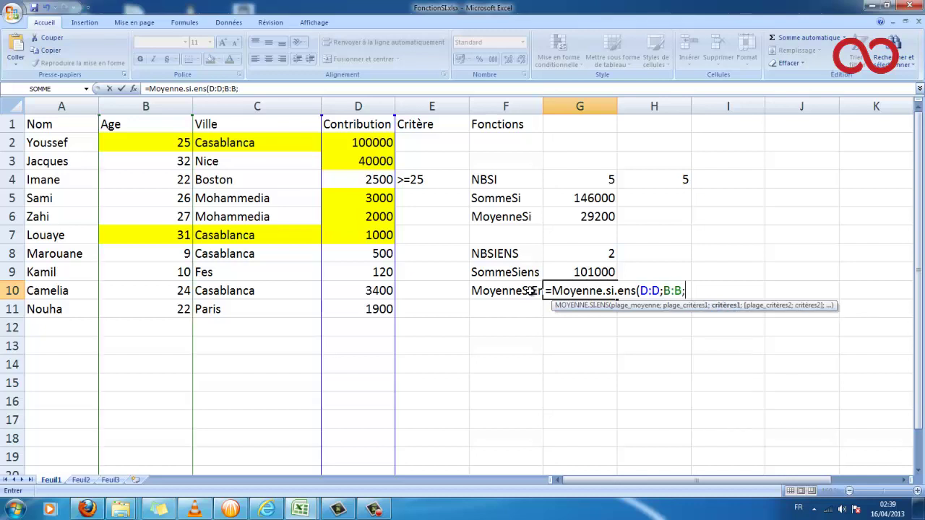
type("E4;")
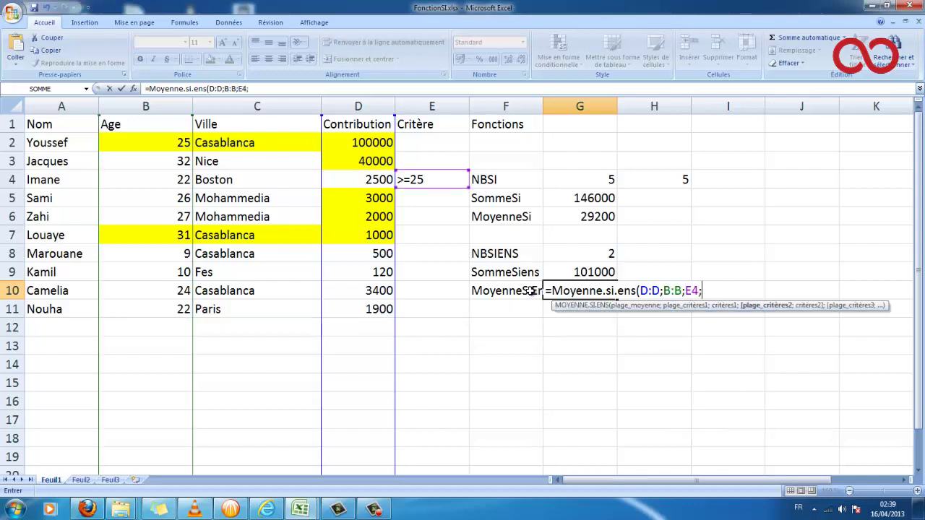
type("C")
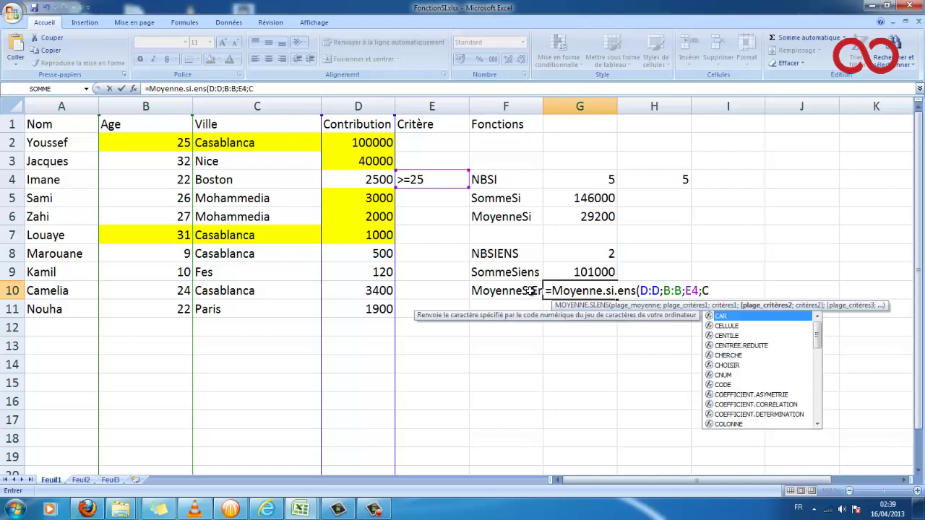
type(":C")
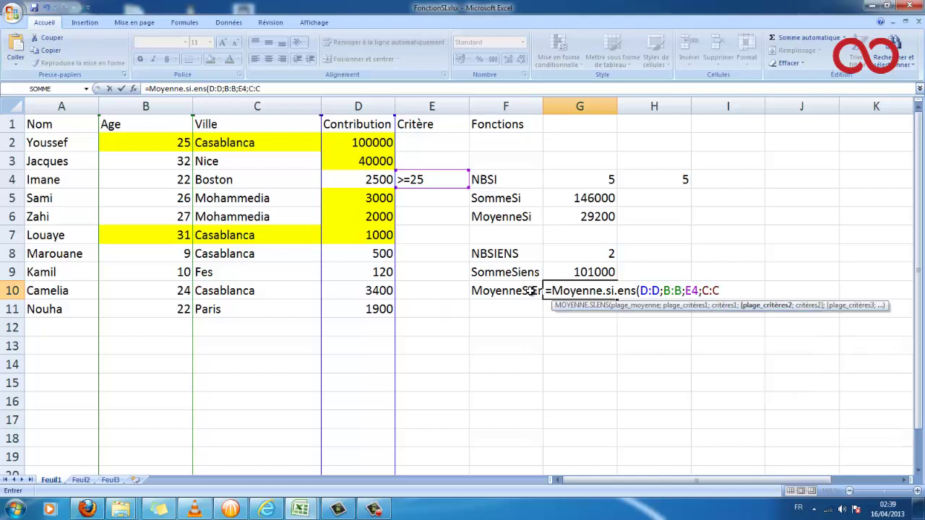
type(";\"Cas")
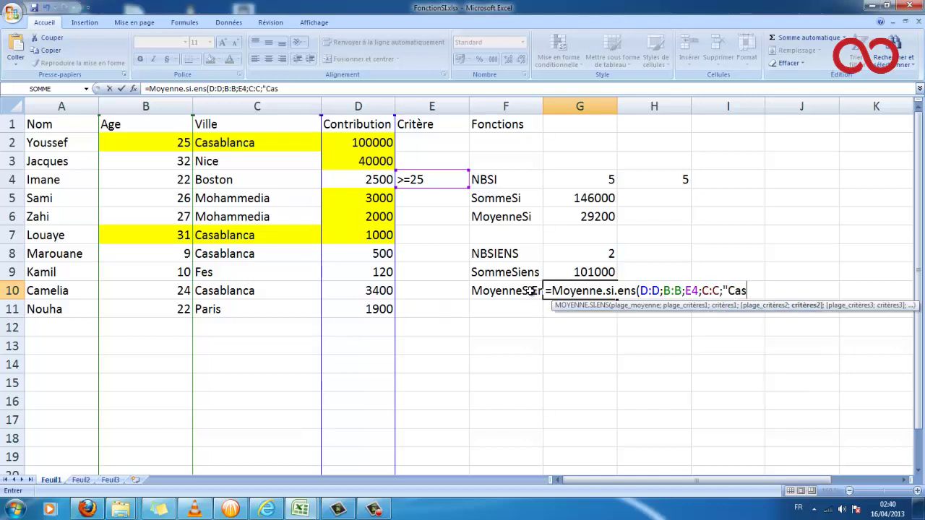
type("ablanca\")")
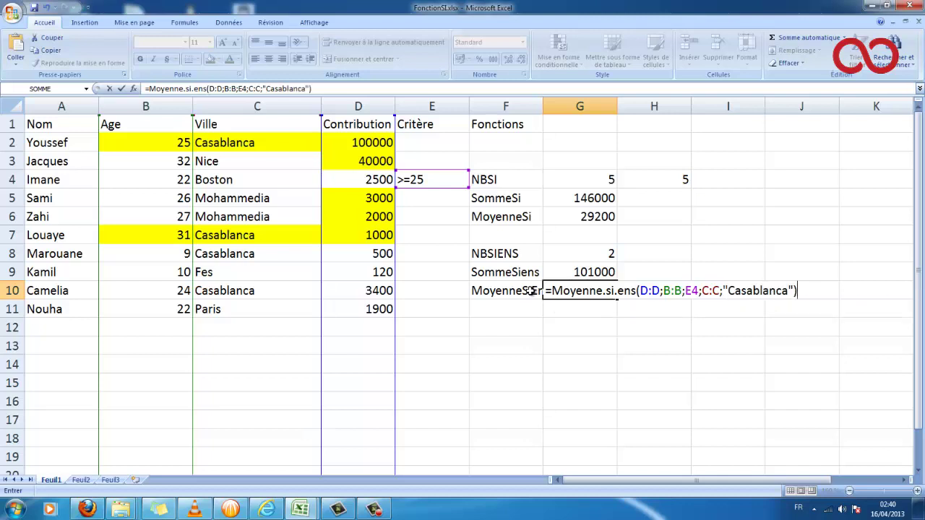
key("Return")
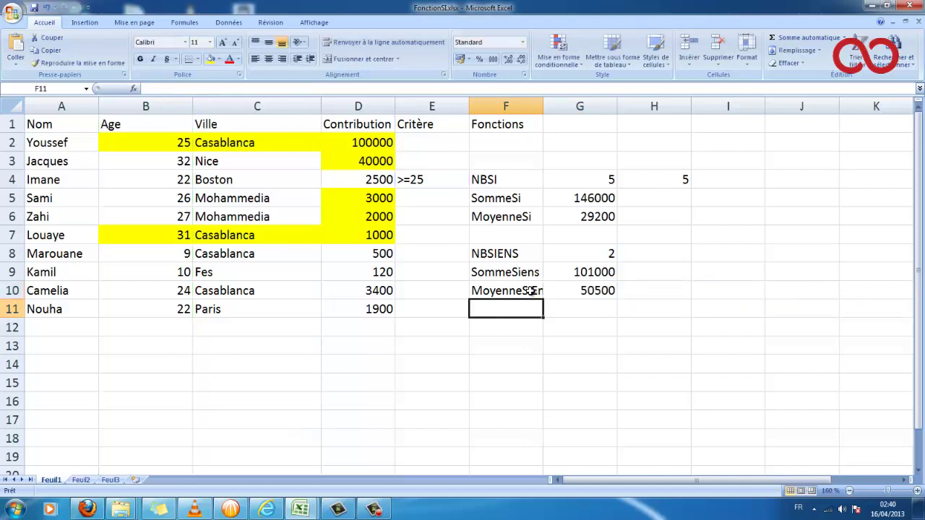